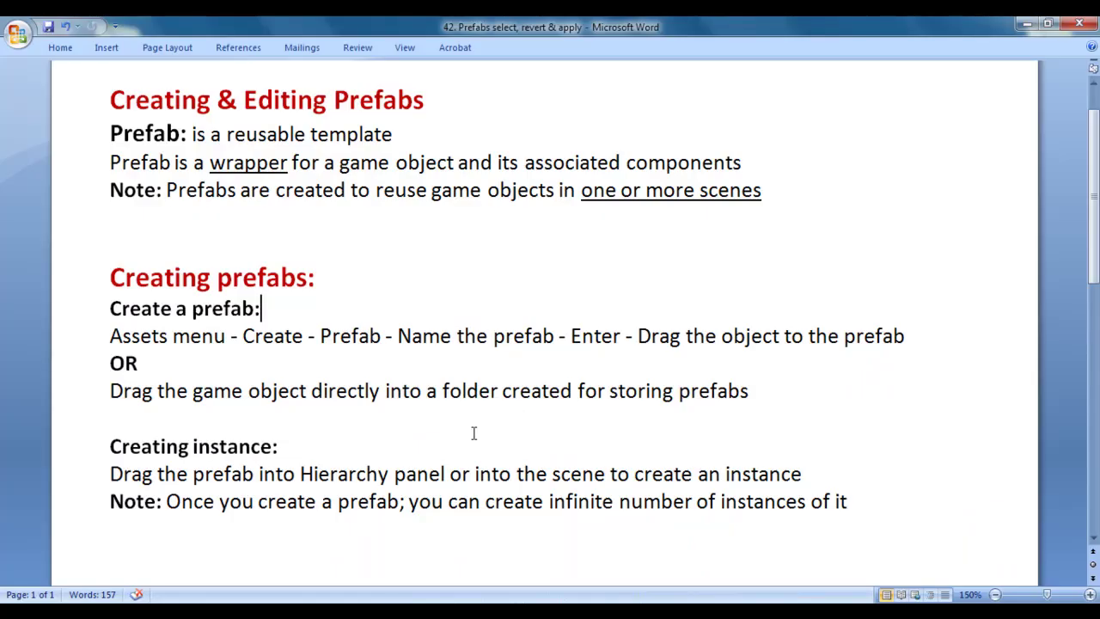
# - Highlight the Creating & Editing Prefabs heading, 'reusable template' and the wrapper line in the notes
pyautogui.moveTo(109, 100); pyautogui.dragTo(378, 102)
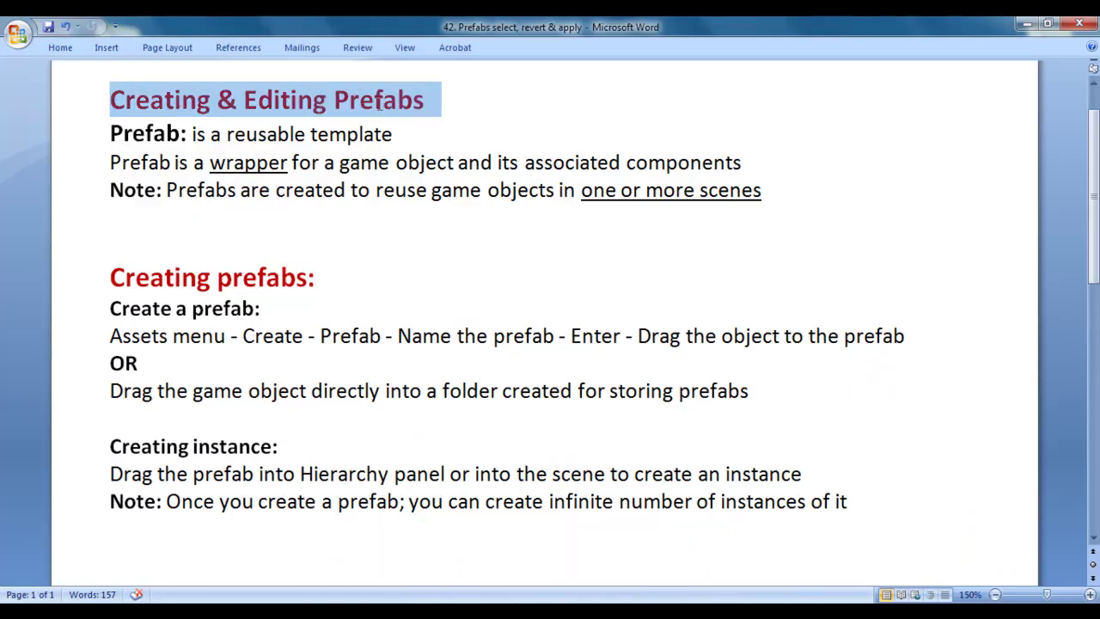
pyautogui.click(522, 129)
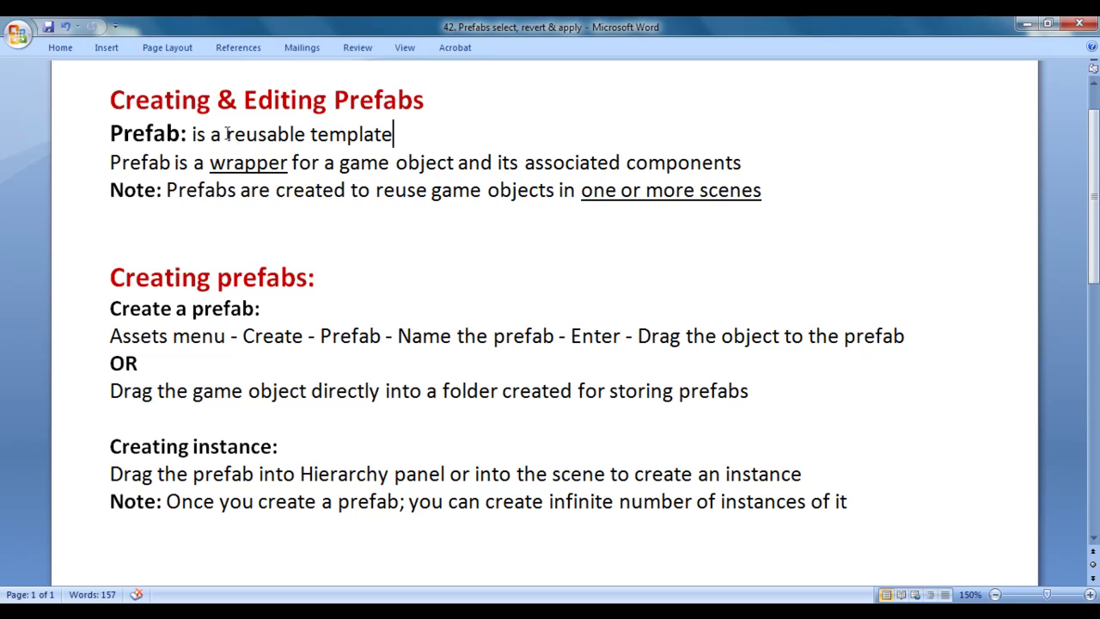
pyautogui.moveTo(226, 133); pyautogui.dragTo(394, 134)
pyautogui.click(450, 135)
pyautogui.moveTo(212, 164); pyautogui.dragTo(273, 163)
pyautogui.moveTo(340, 163); pyautogui.dragTo(692, 161)
pyautogui.click(668, 248)
pyautogui.moveTo(326, 163); pyautogui.dragTo(741, 163)
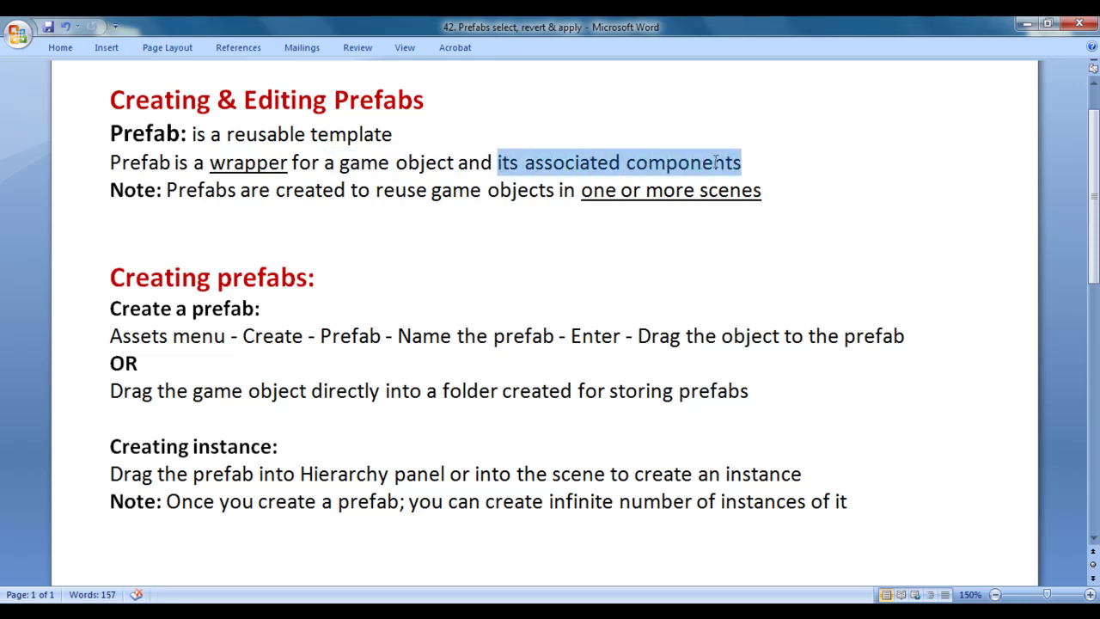
pyautogui.click(541, 241)
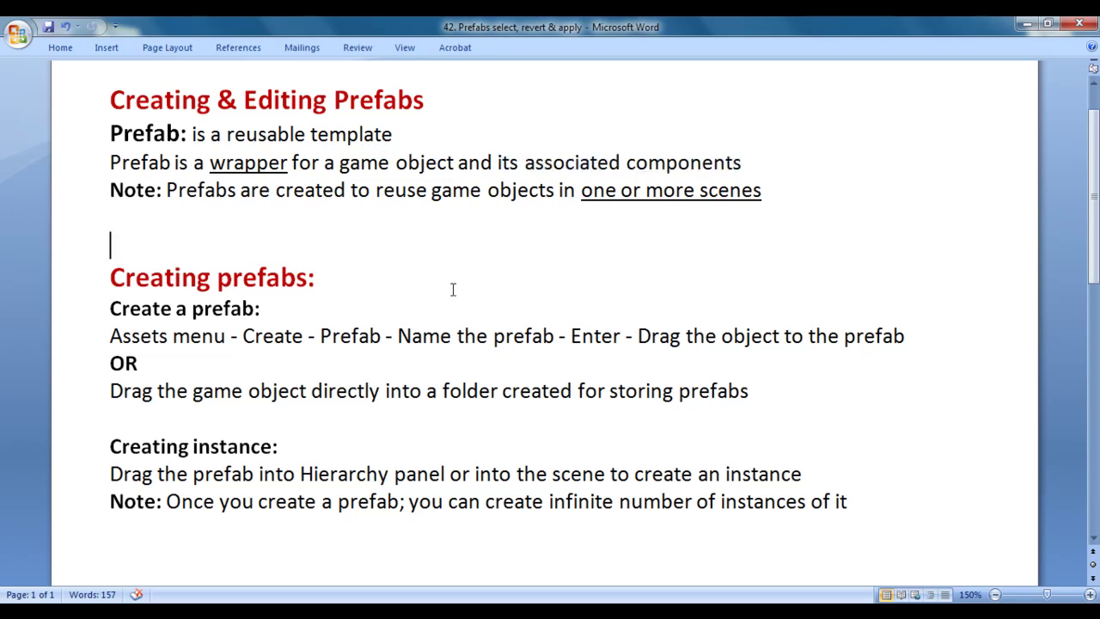
# - Highlight 'Prefabs are created to reuse game objects' and switch to the Unity editor
pyautogui.moveTo(167, 190); pyautogui.dragTo(730, 194)
pyautogui.click(610, 241)
pyautogui.click(740, 240)
pyautogui.hotkey('alt', 'Tab')
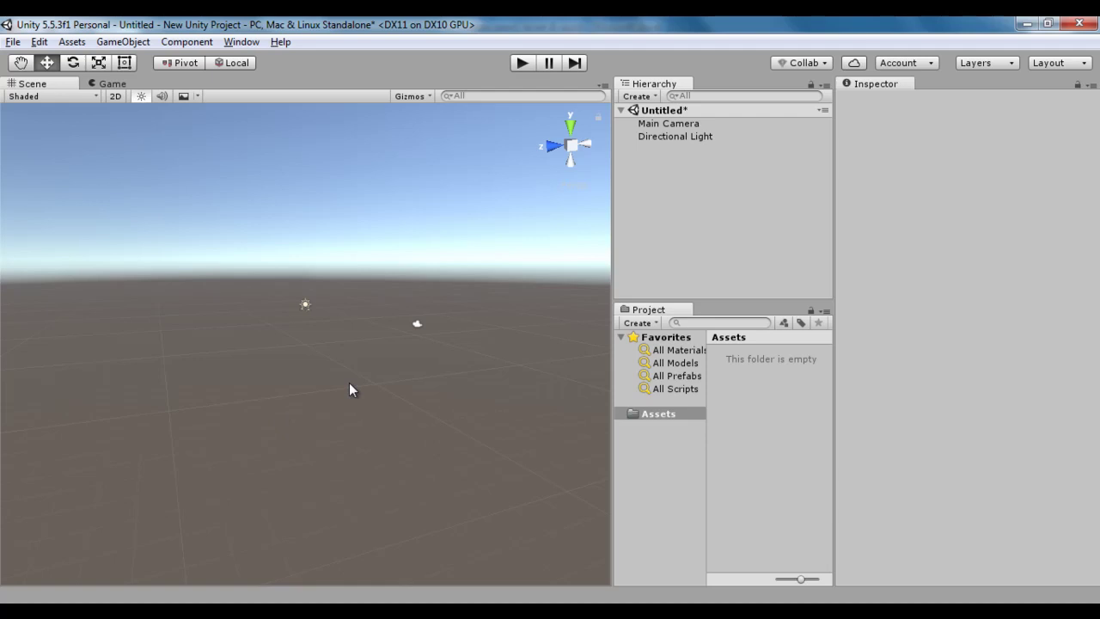
# - Add a new 3D cube to the scene and frame it in view
pyautogui.click(123, 41)
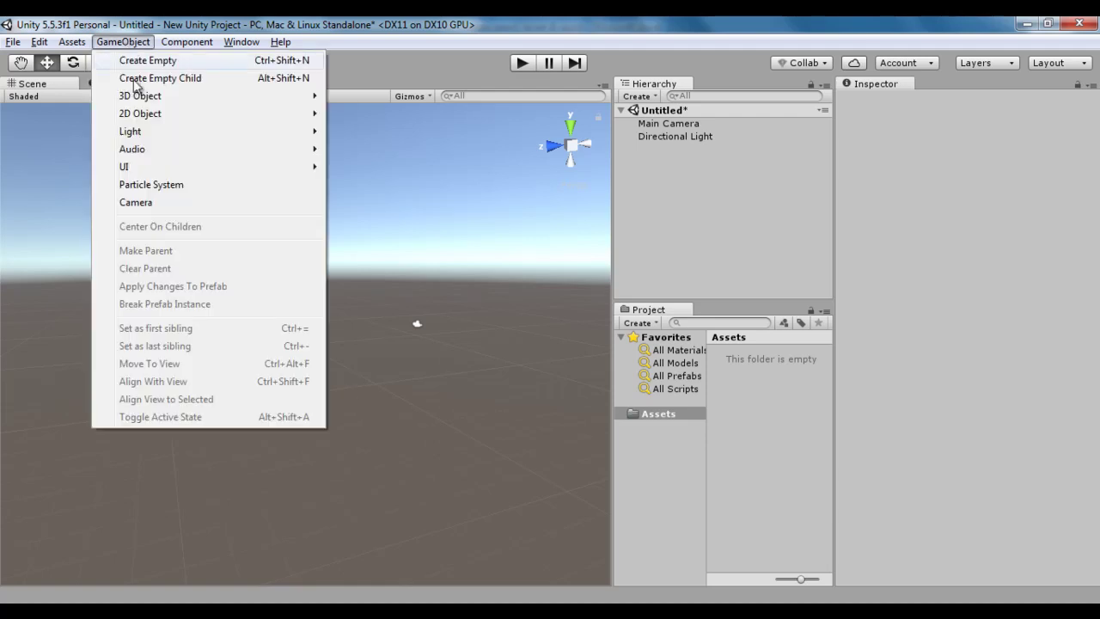
pyautogui.moveTo(143, 95)
pyautogui.click(362, 96)
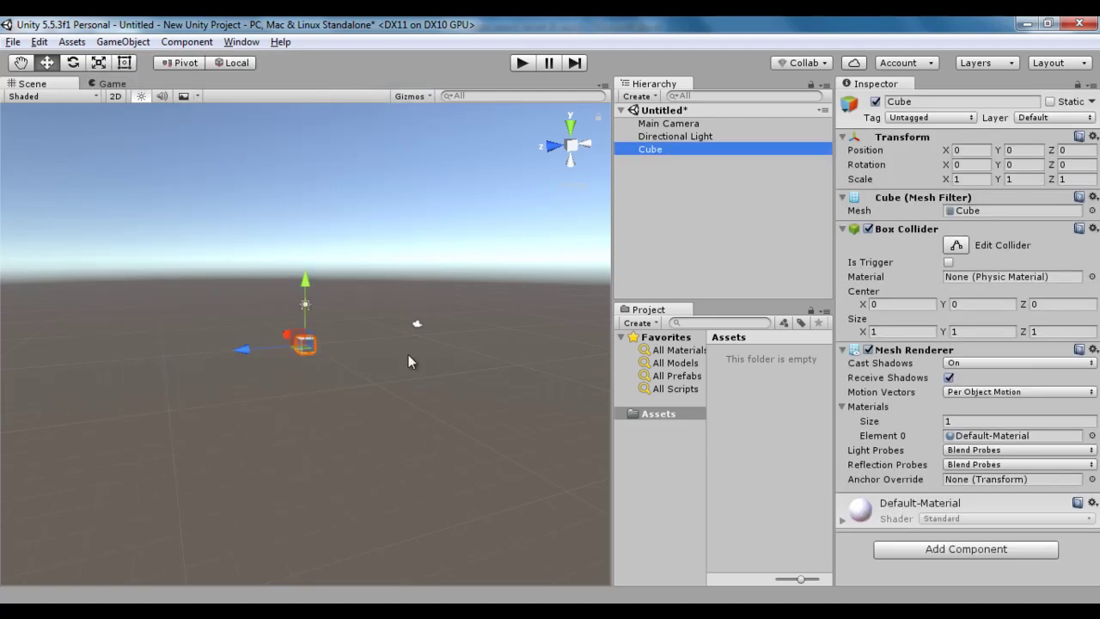
pyautogui.press('f')
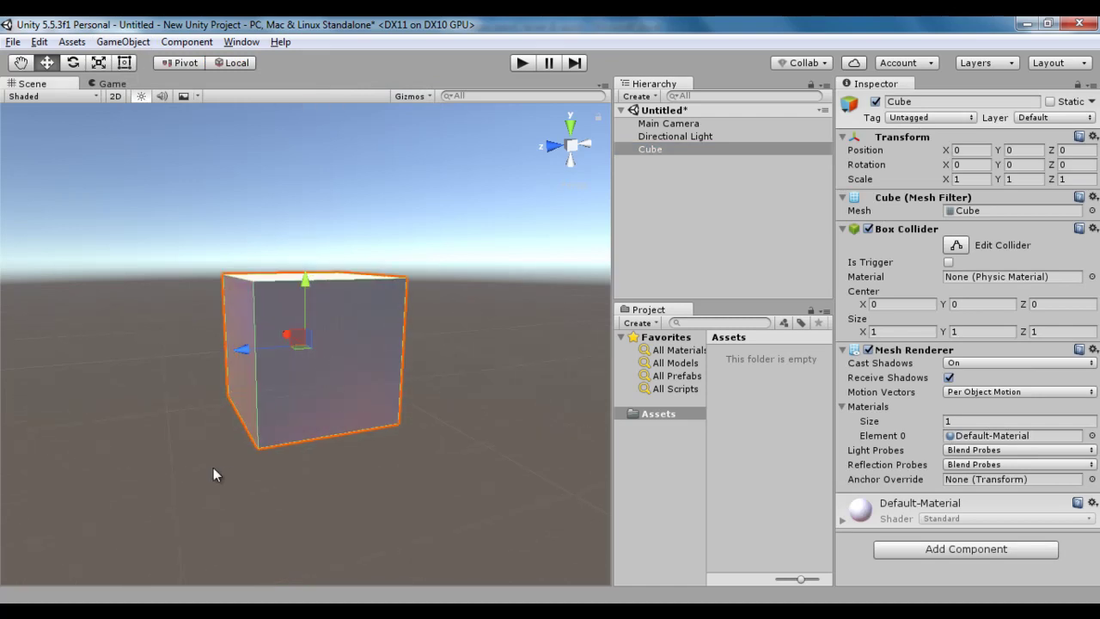
pyautogui.keyDown('alt'); pyautogui.moveTo(213, 468); pyautogui.dragTo(123, 427); pyautogui.keyUp('alt')
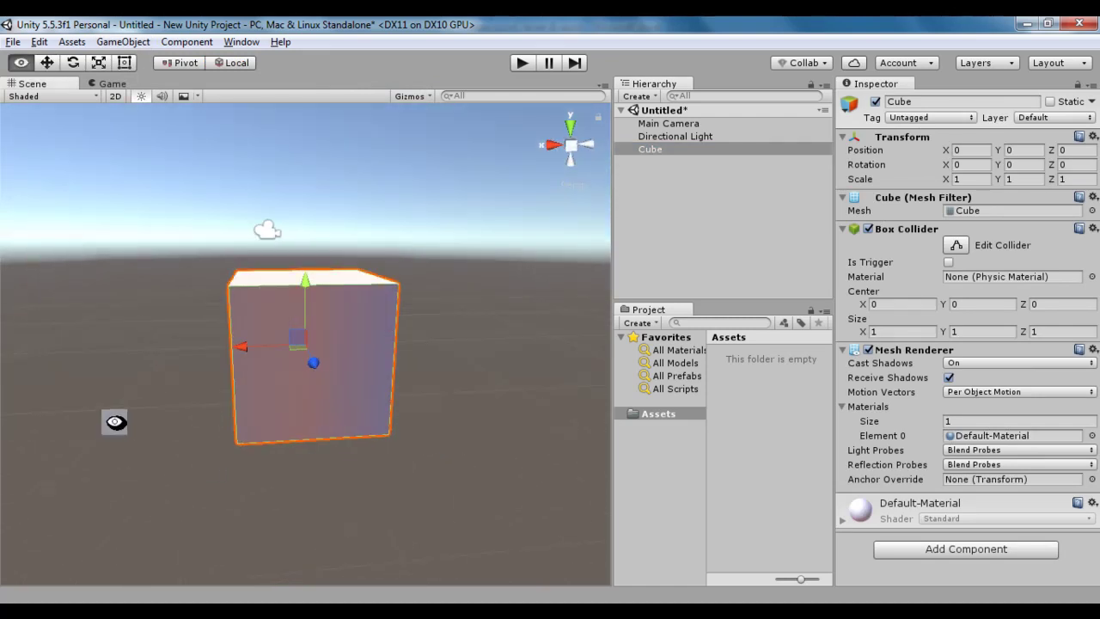
pyautogui.moveTo(330, 437)
pyautogui.keyDown('alt'); pyautogui.mouseDown()
pyautogui.moveTo(456, 439)
pyautogui.moveTo(152, 422)
pyautogui.moveTo(325, 453)
pyautogui.mouseUp(); pyautogui.keyUp('alt')
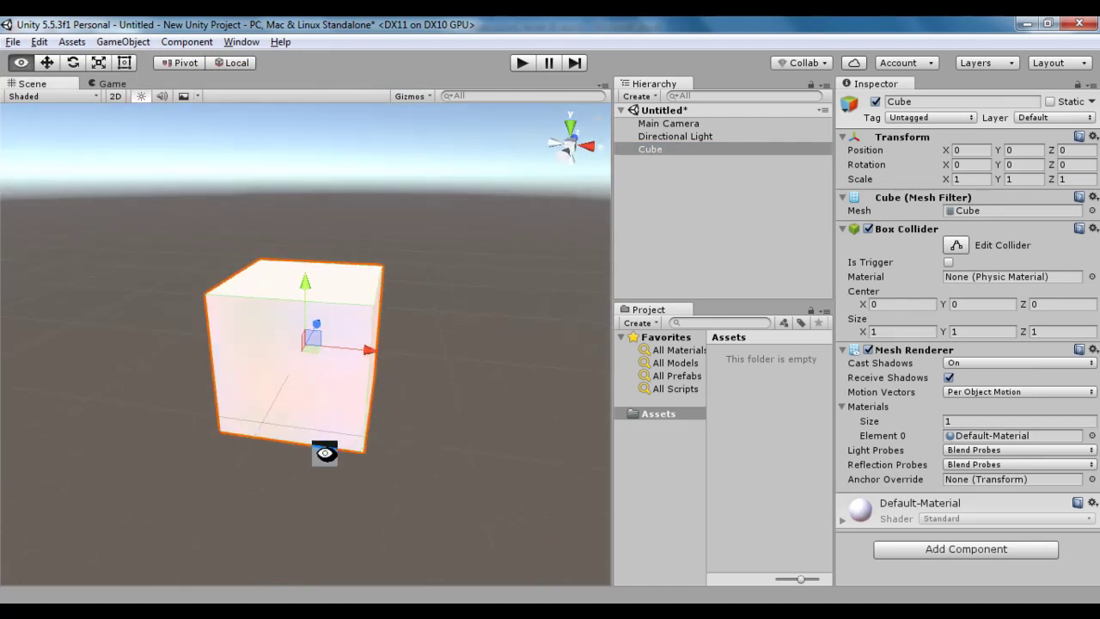
# - Scale the cube to X 5, Y 0.5, Z 6
pyautogui.click(986, 179)
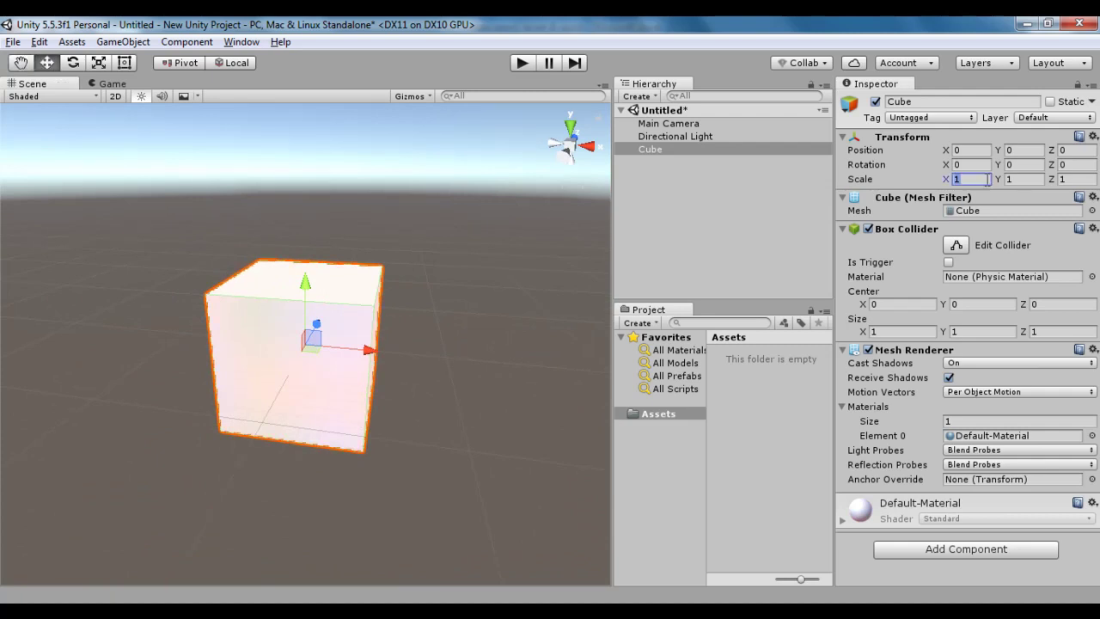
pyautogui.write('5')
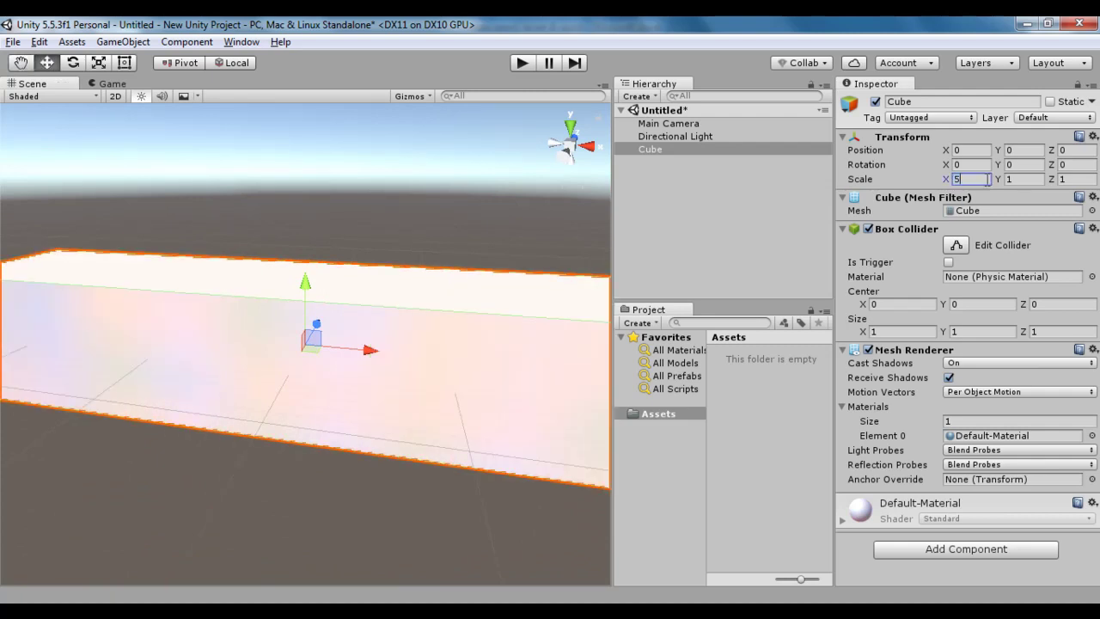
pyautogui.click(1024, 180)
pyautogui.write('0.5')
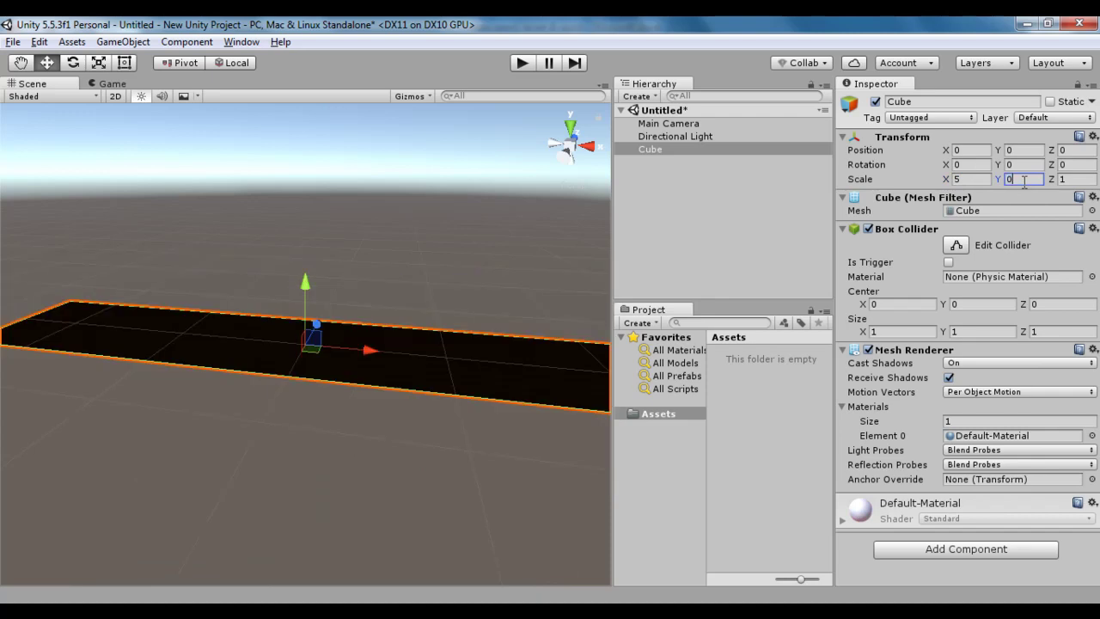
pyautogui.click(1081, 178)
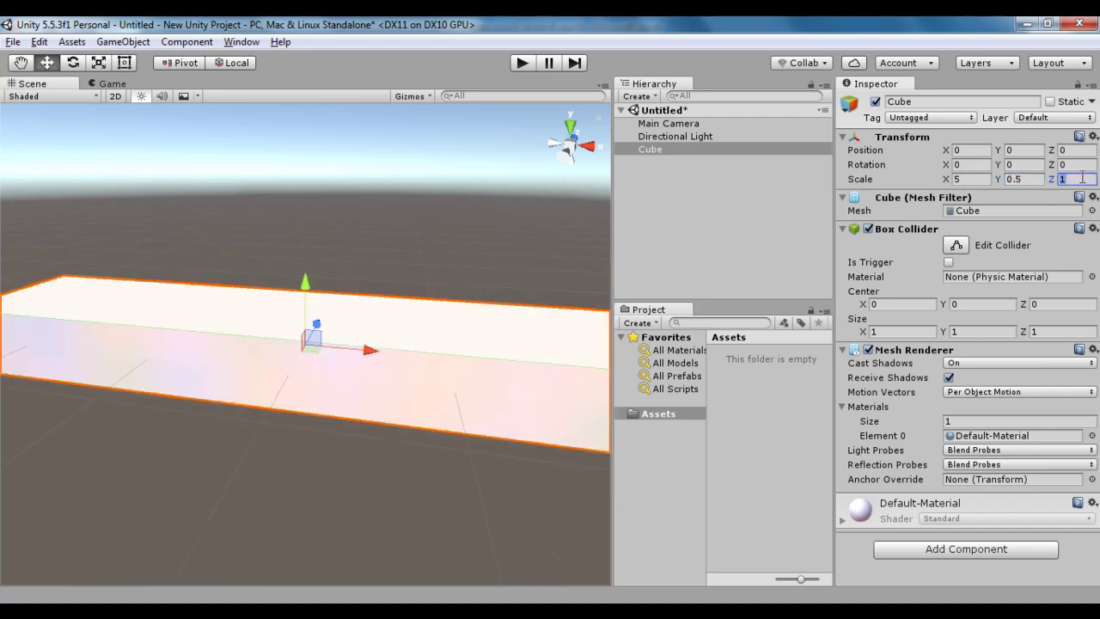
pyautogui.write('6')
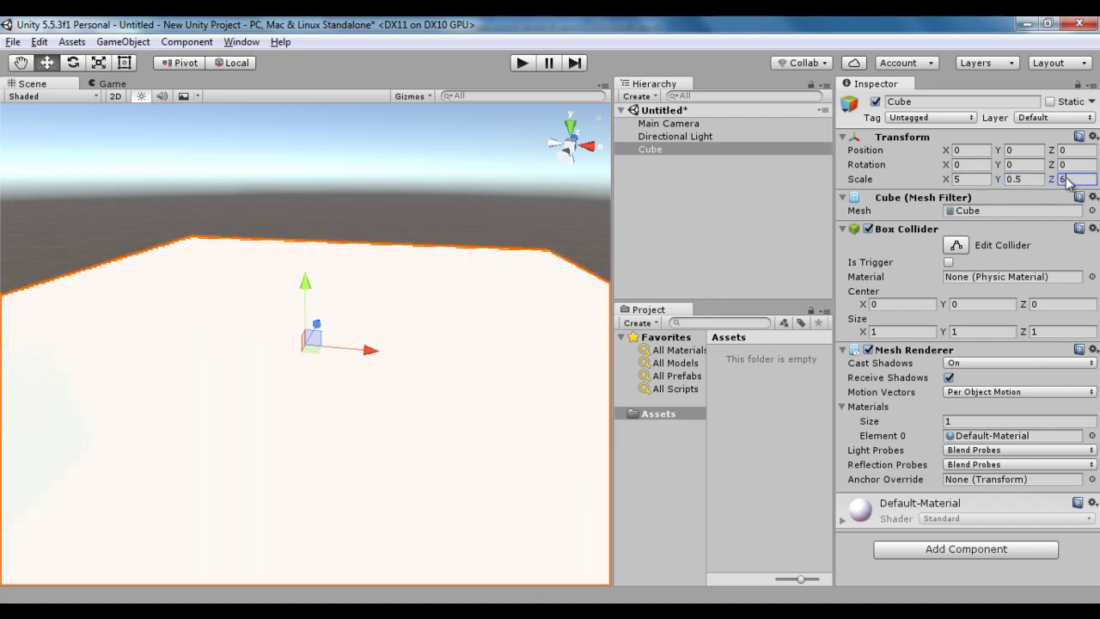
pyautogui.scroll(-3, 481, 338)
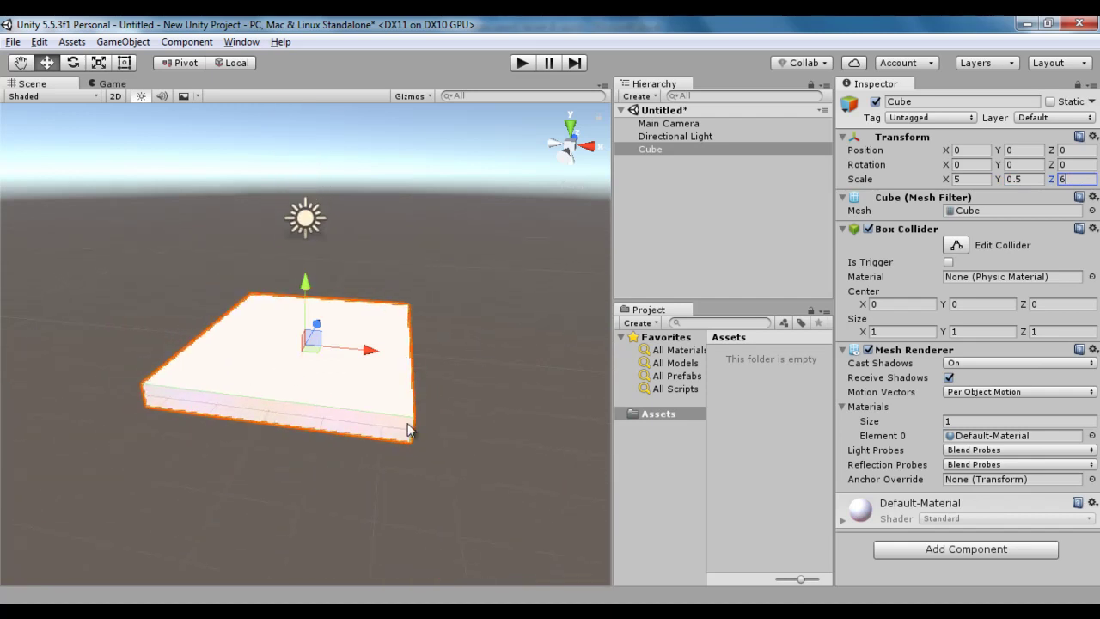
pyautogui.click(652, 151)
# - Rename the cube to 'Table Top'
pyautogui.click(654, 149)
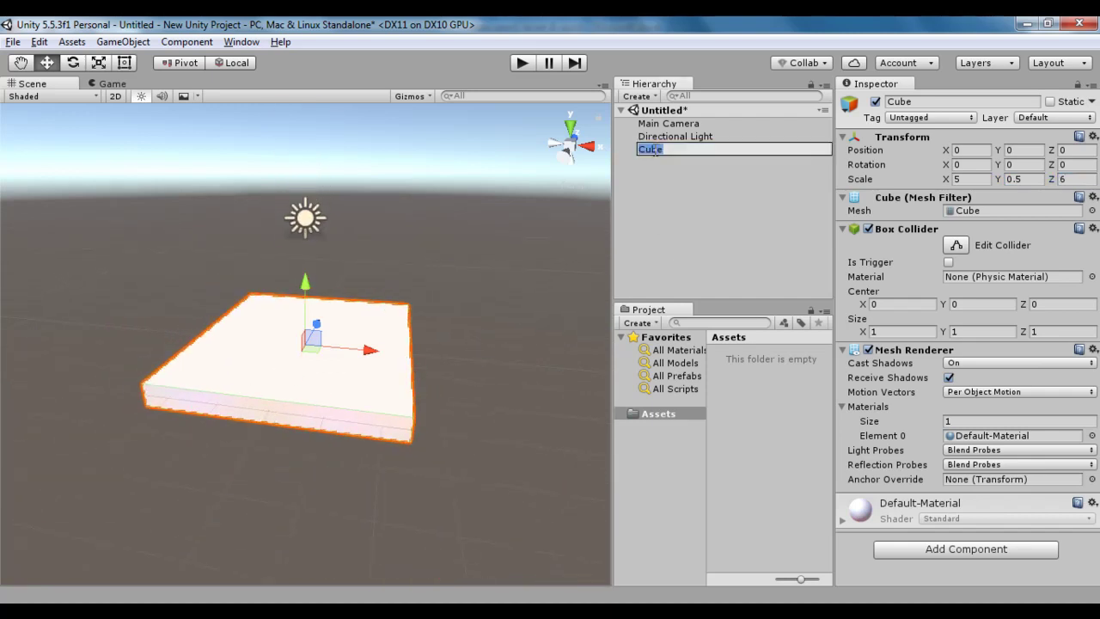
pyautogui.write('Table Top')
pyautogui.press('Return')
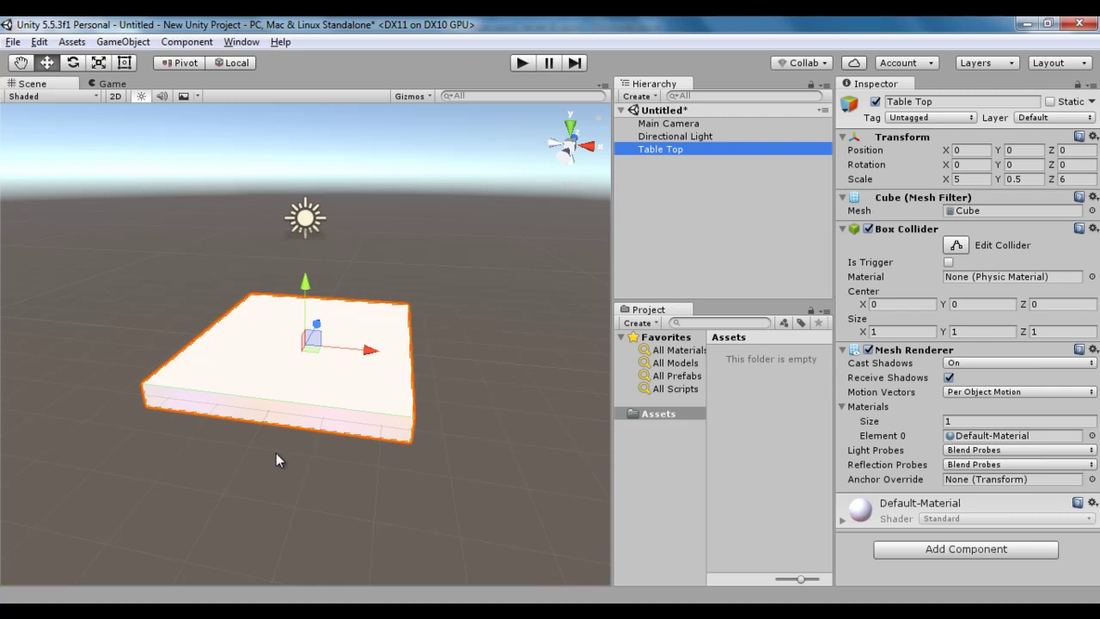
pyautogui.click(137, 43)
# - Create a second cube and scale it to 0.5, 5, 0.5 as a leg
pyautogui.moveTo(140, 95)
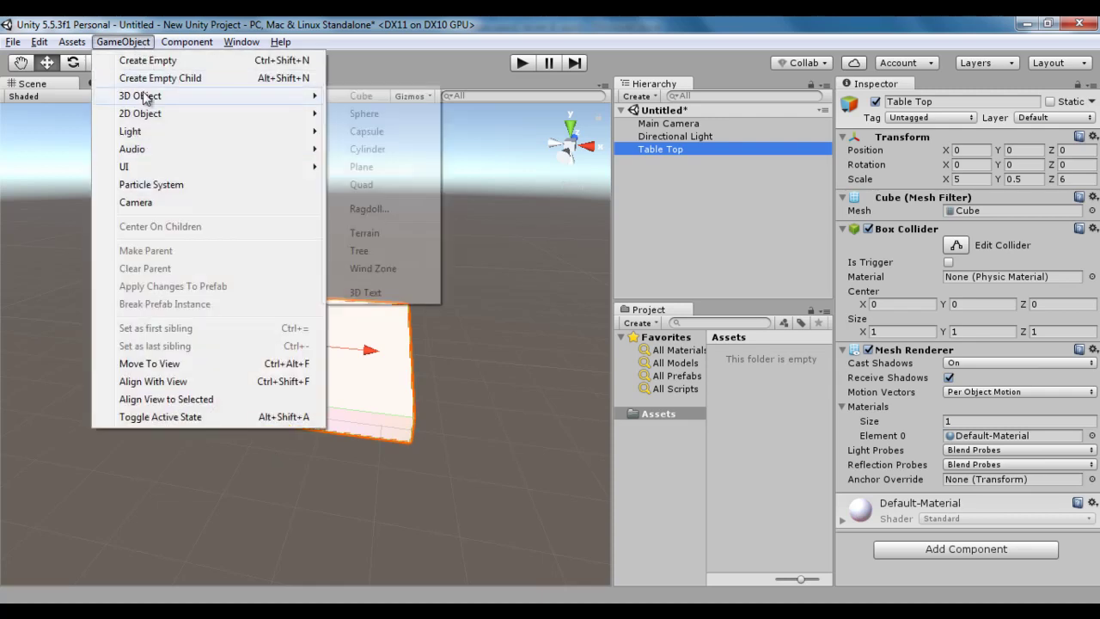
pyautogui.click(392, 95)
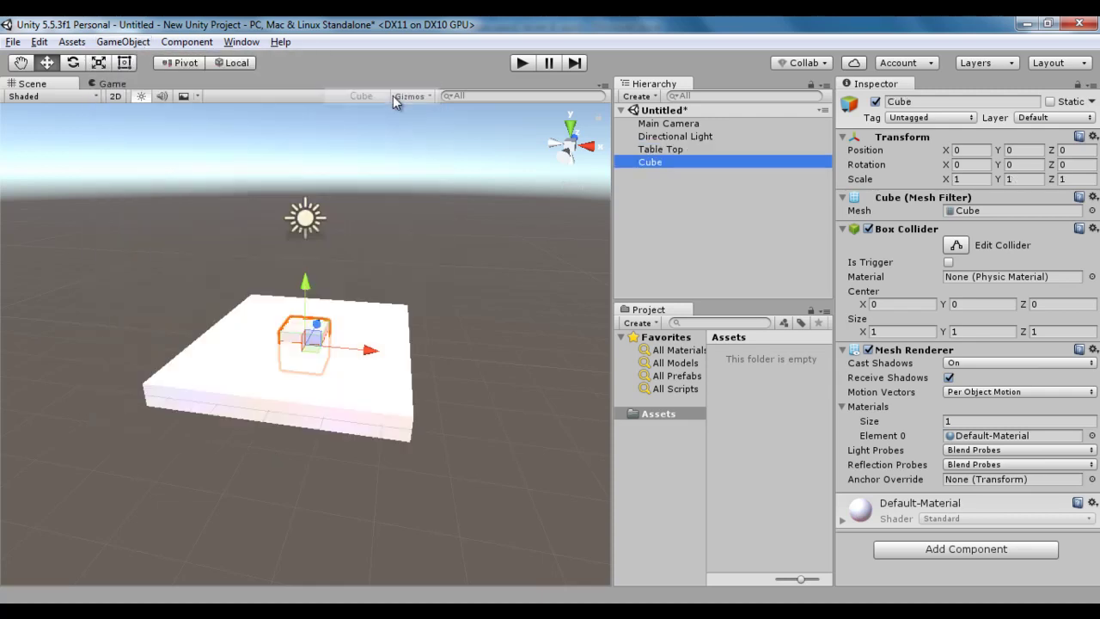
pyautogui.click(982, 179)
pyautogui.write('0.5')
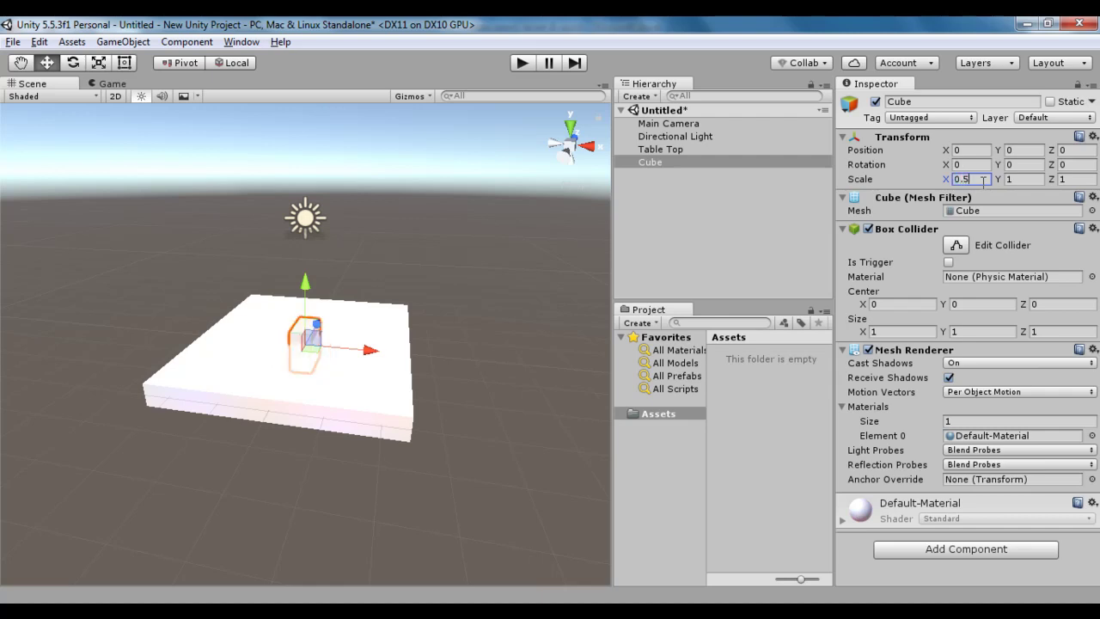
pyautogui.click(1023, 179)
pyautogui.write('5')
pyautogui.press('Tab')
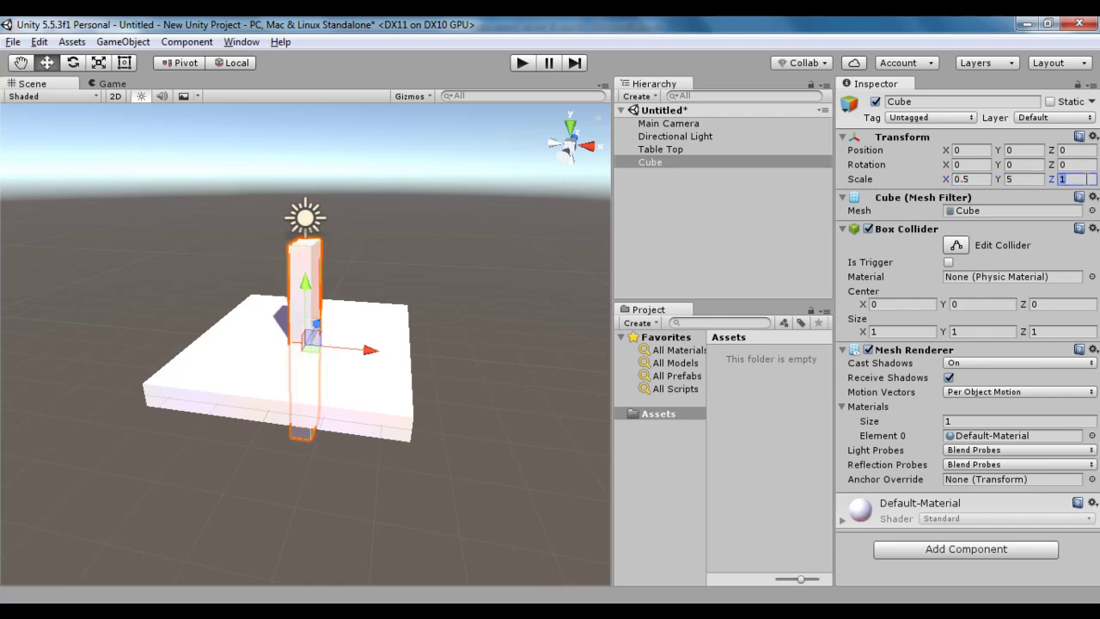
pyautogui.write('0.5')
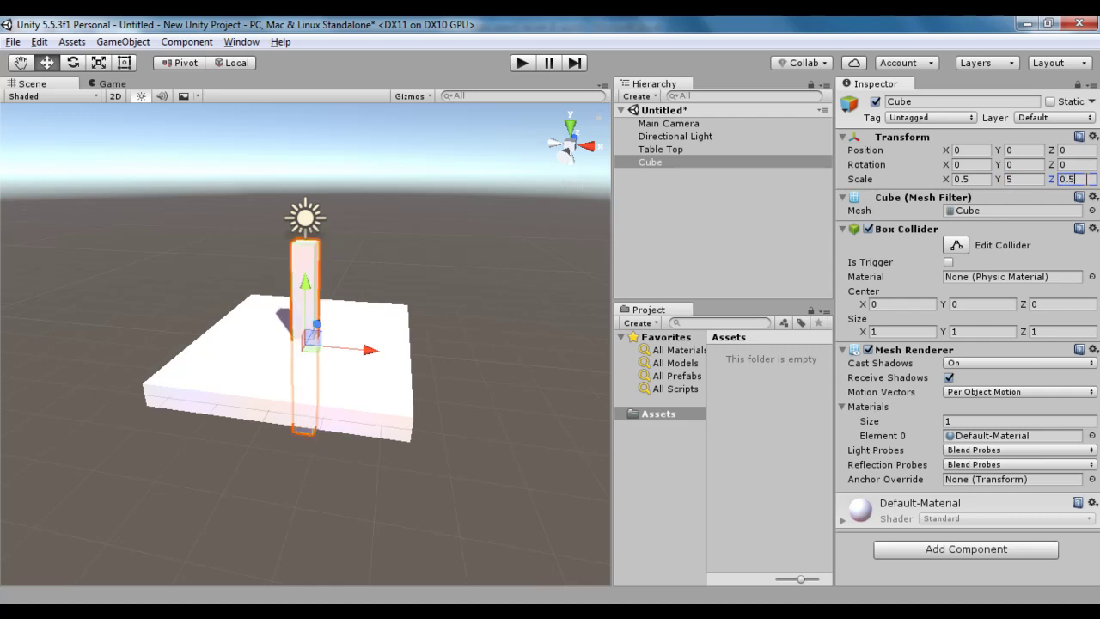
pyautogui.click(639, 161)
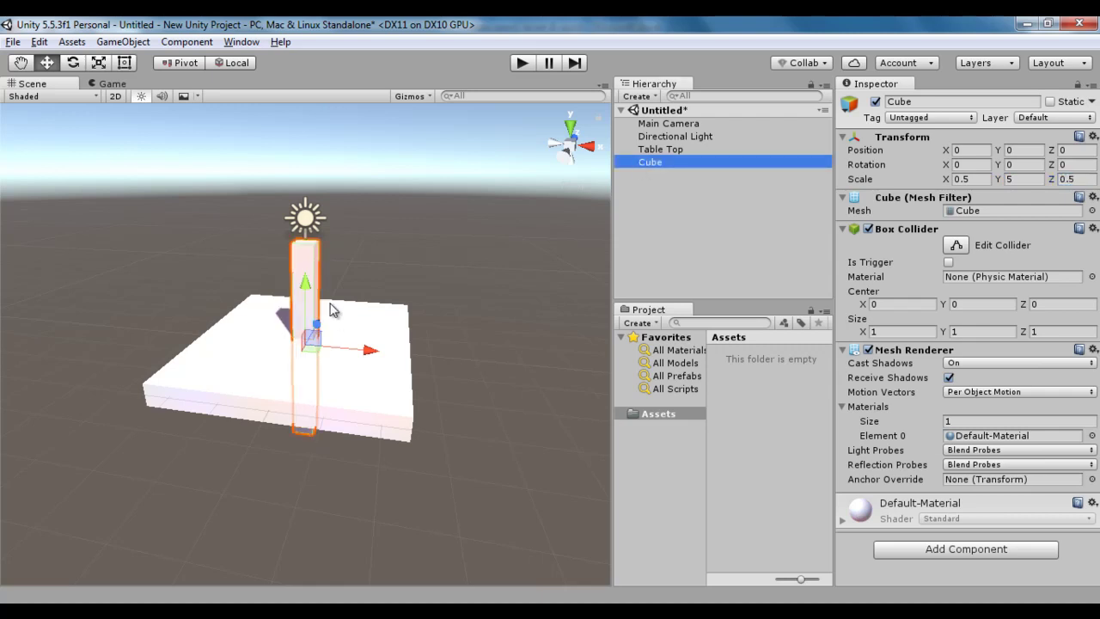
# - Snap the first leg to the near corner, then duplicate it and snap the copy to the far corner
pyautogui.click(314, 254)
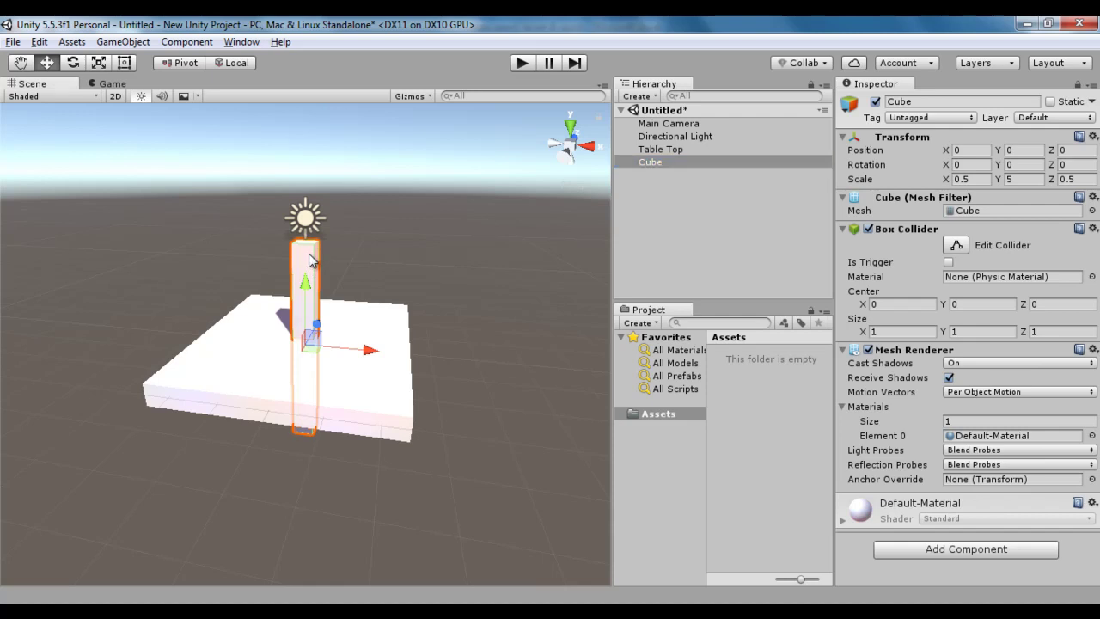
pyautogui.moveTo(316, 251); pyautogui.dragTo(392, 407)
pyautogui.keyDown('alt'); pyautogui.moveTo(523, 418); pyautogui.dragTo(347, 419); pyautogui.keyUp('alt')
pyautogui.hotkey('ctrl', 'd')
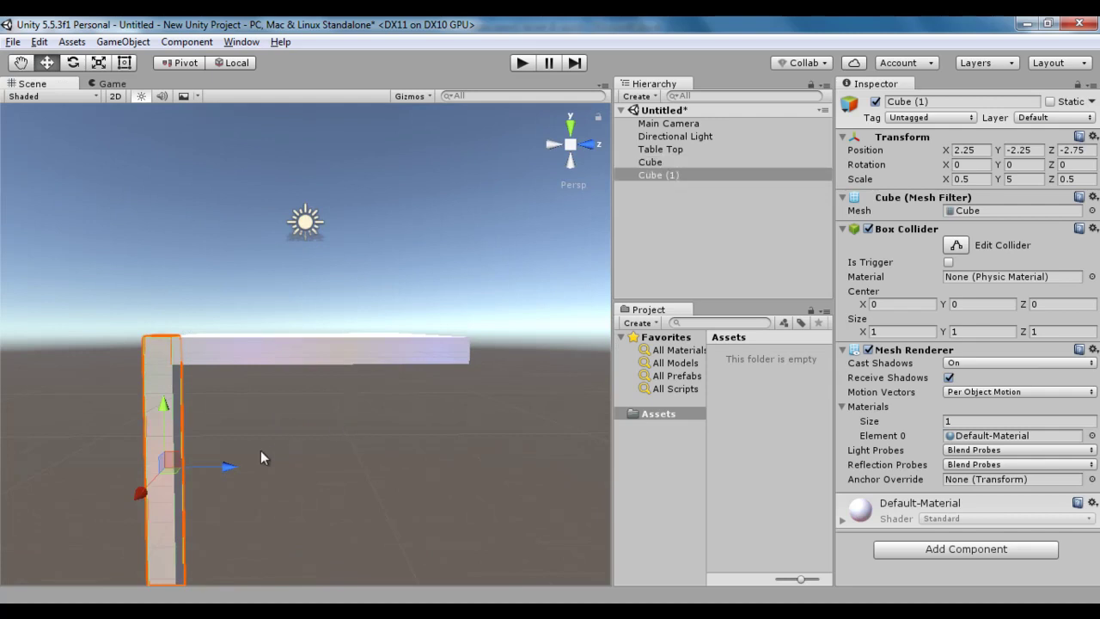
pyautogui.moveTo(228, 466); pyautogui.dragTo(539, 467)
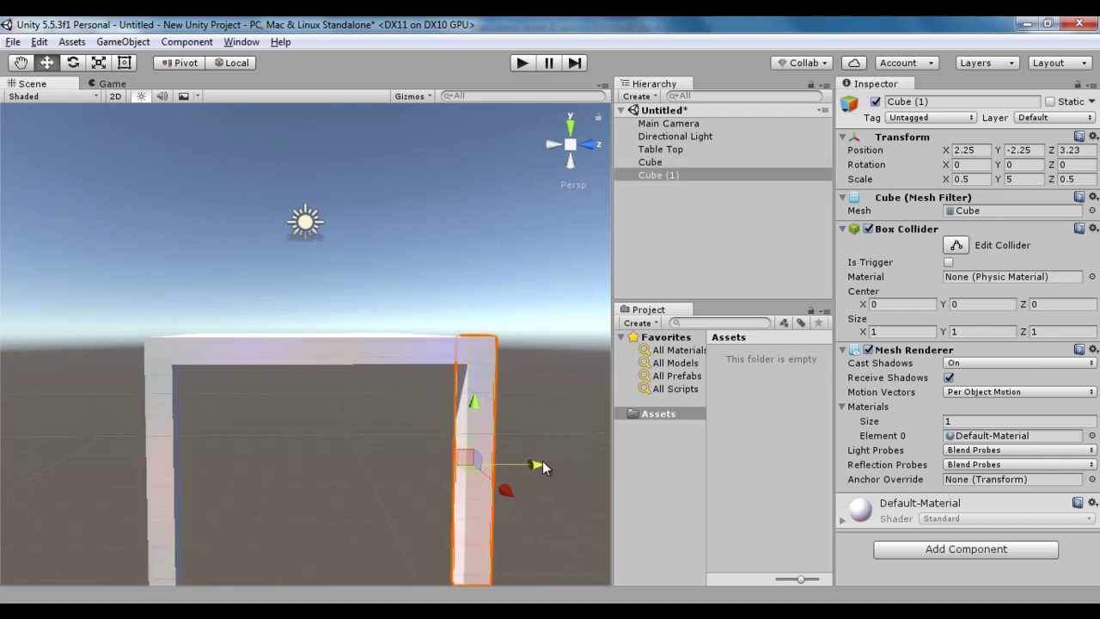
pyautogui.press('v')
pyautogui.moveTo(487, 346); pyautogui.dragTo(472, 342)
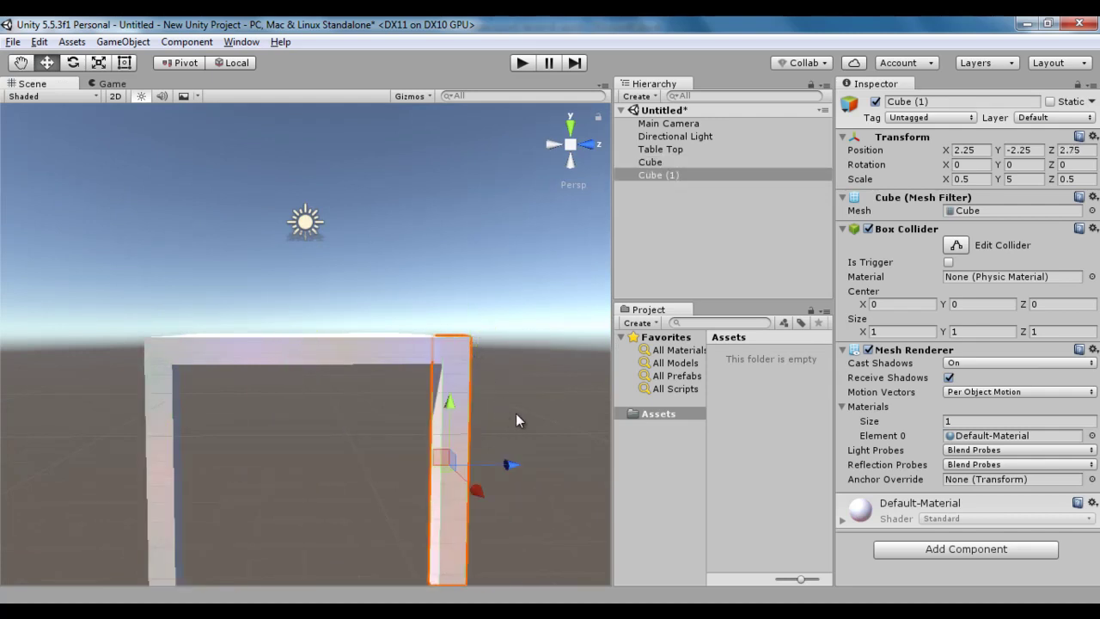
# - Duplicate and snap the third and fourth legs onto the remaining table corners
pyautogui.keyDown('alt'); pyautogui.moveTo(515, 413); pyautogui.dragTo(324, 475); pyautogui.keyUp('alt')
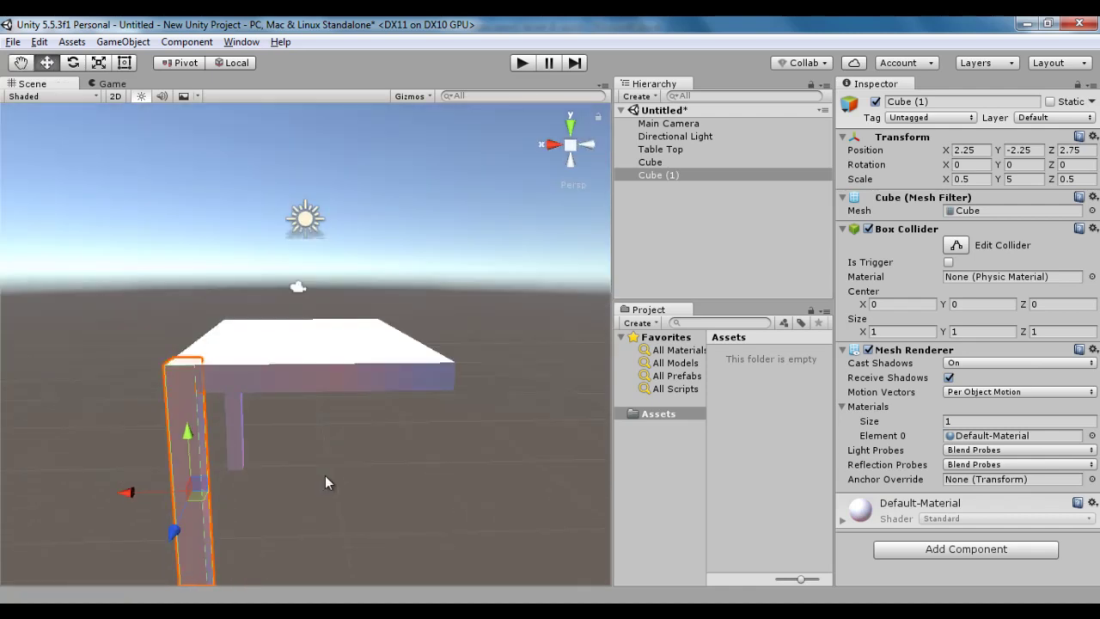
pyautogui.hotkey('ctrl', 'd')
pyautogui.moveTo(172, 500); pyautogui.dragTo(455, 378)
pyautogui.press('v')
pyautogui.keyDown('alt'); pyautogui.moveTo(533, 392); pyautogui.dragTo(369, 430); pyautogui.keyUp('alt')
pyautogui.hotkey('ctrl', 'd')
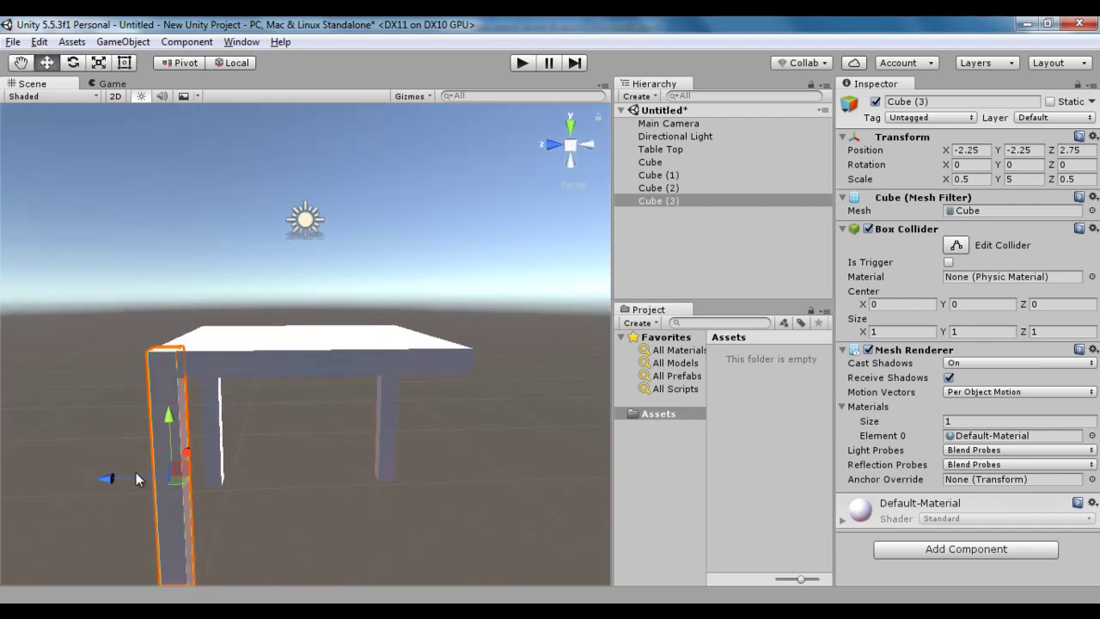
pyautogui.press('v')
pyautogui.moveTo(196, 479); pyautogui.dragTo(509, 356)
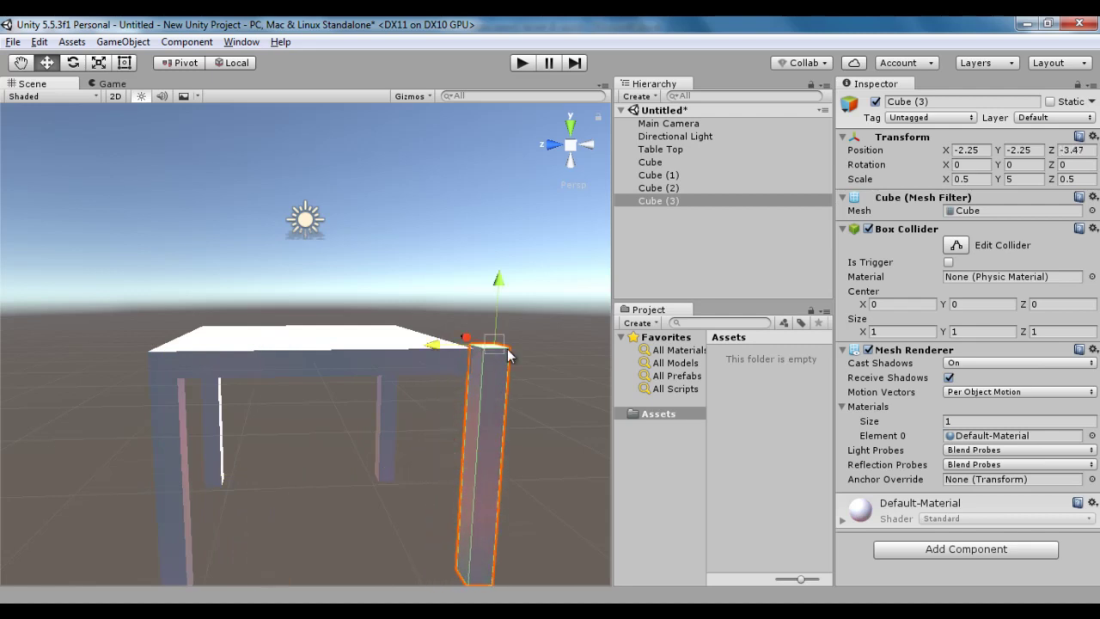
# - Select the four leg cubes and rename them all 'Table Leg'
pyautogui.click(531, 405)
pyautogui.click(661, 161)
pyautogui.keyDown('shift'); pyautogui.click(663, 200); pyautogui.keyUp('shift')
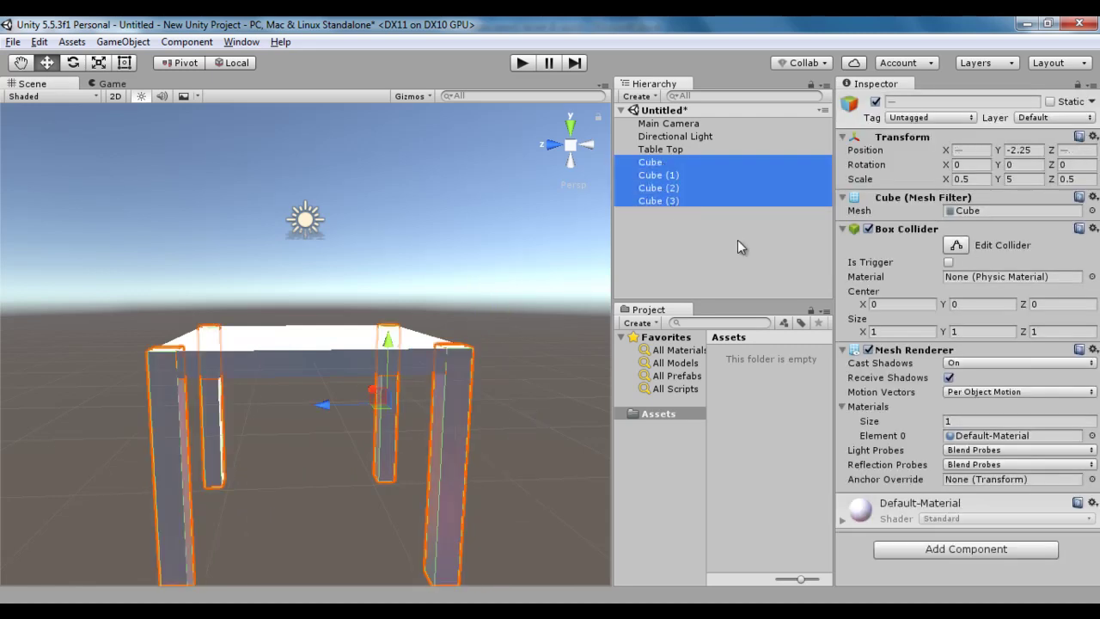
pyautogui.click(908, 102)
pyautogui.write('Table Le')
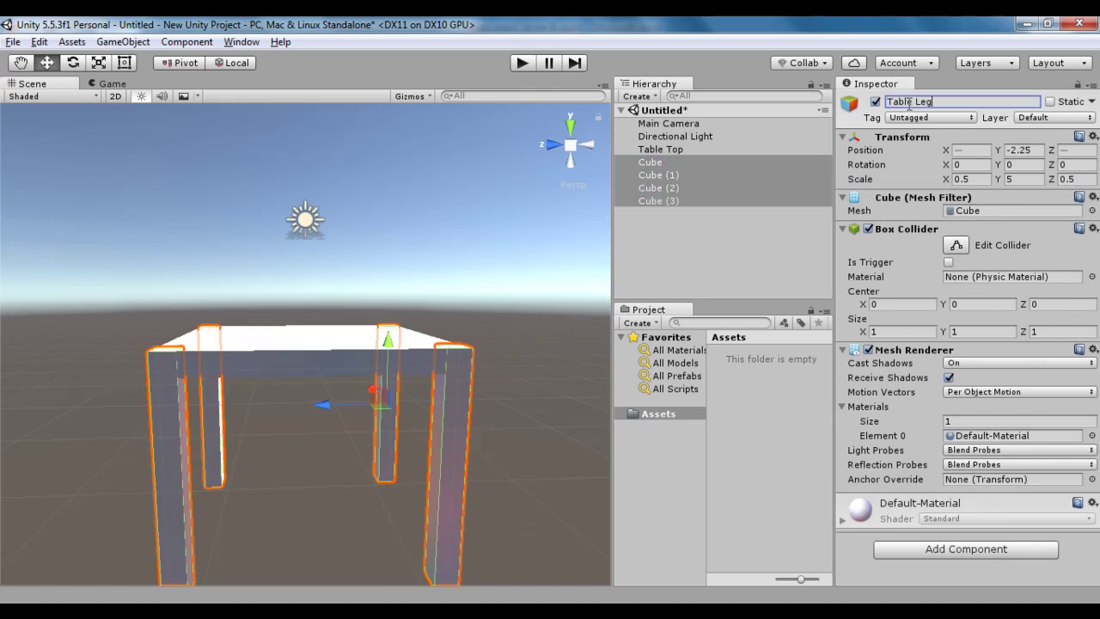
pyautogui.write('g')
pyautogui.press('Return')
pyautogui.click(685, 231)
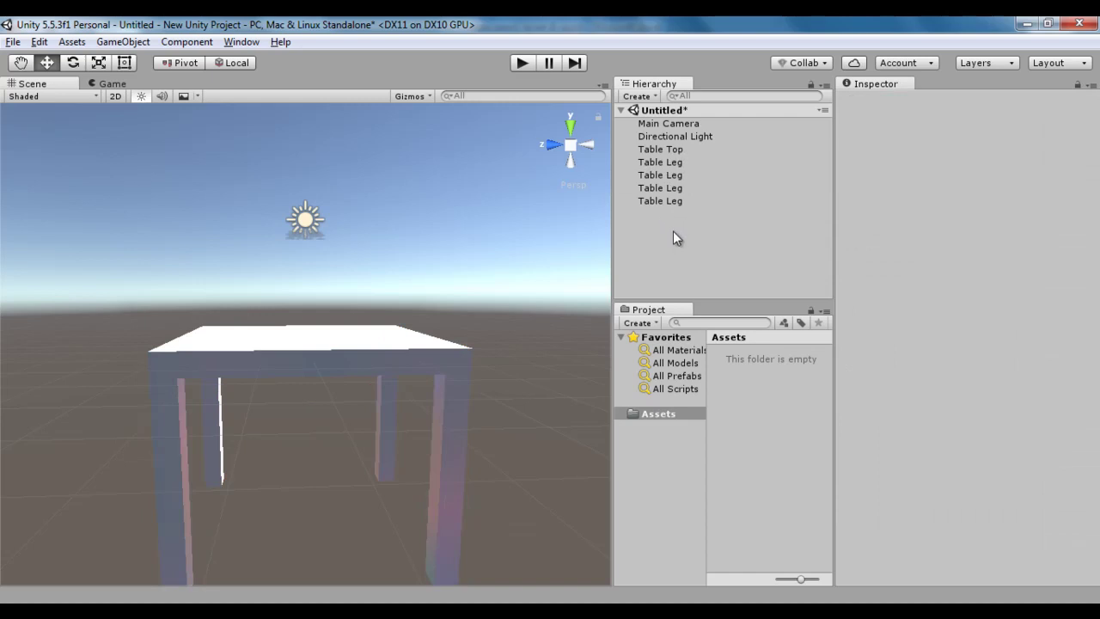
# - Create an empty GameObject named 'Table'
pyautogui.click(123, 41)
pyautogui.click(158, 60)
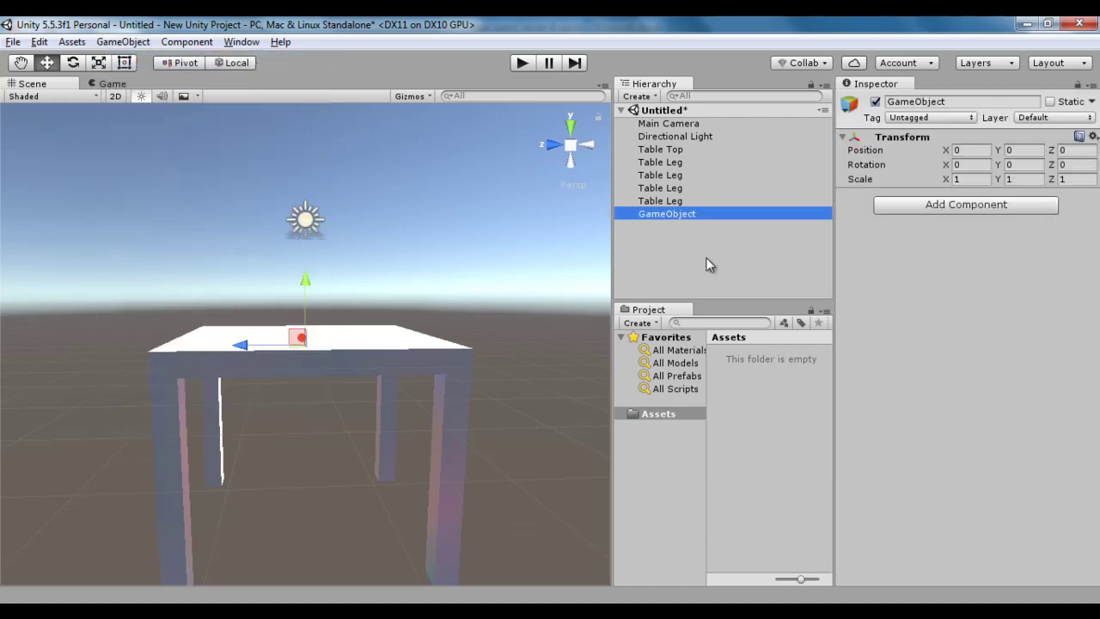
pyautogui.press('F2')
pyautogui.write('Table')
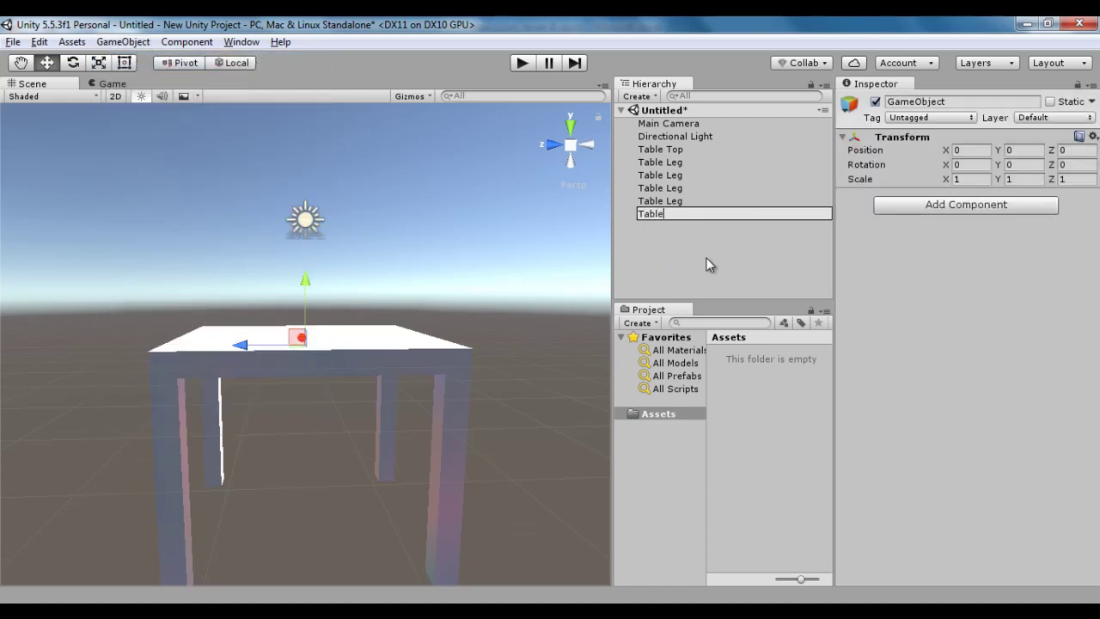
pyautogui.press('Return')
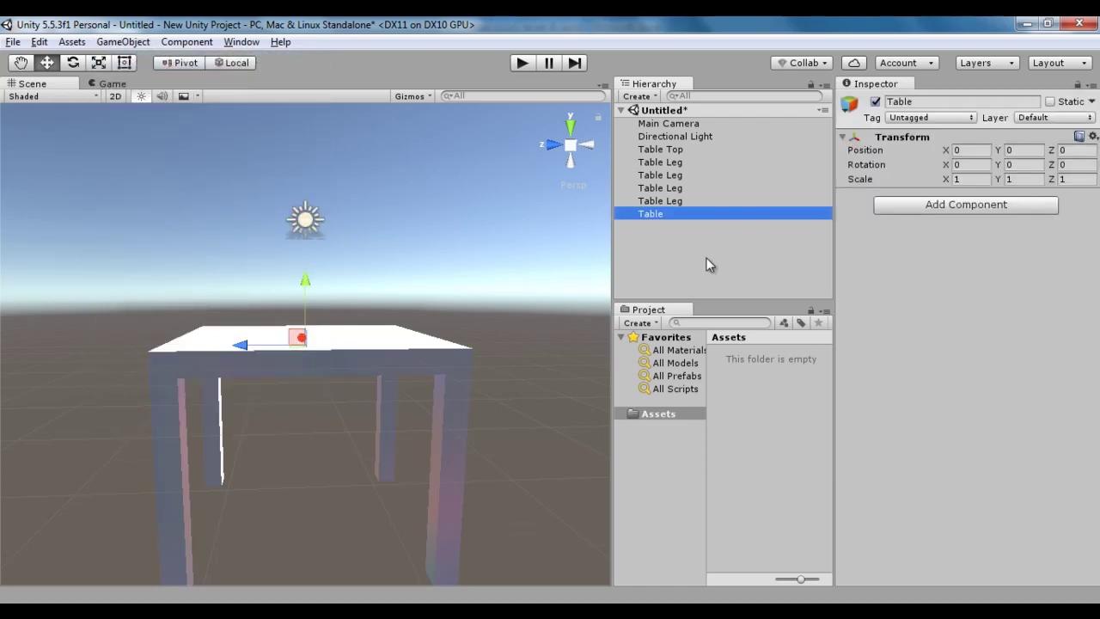
# - Make Table Top and the four Table Legs children of Table
pyautogui.click(681, 150)
pyautogui.keyDown('shift'); pyautogui.click(678, 201); pyautogui.keyUp('shift')
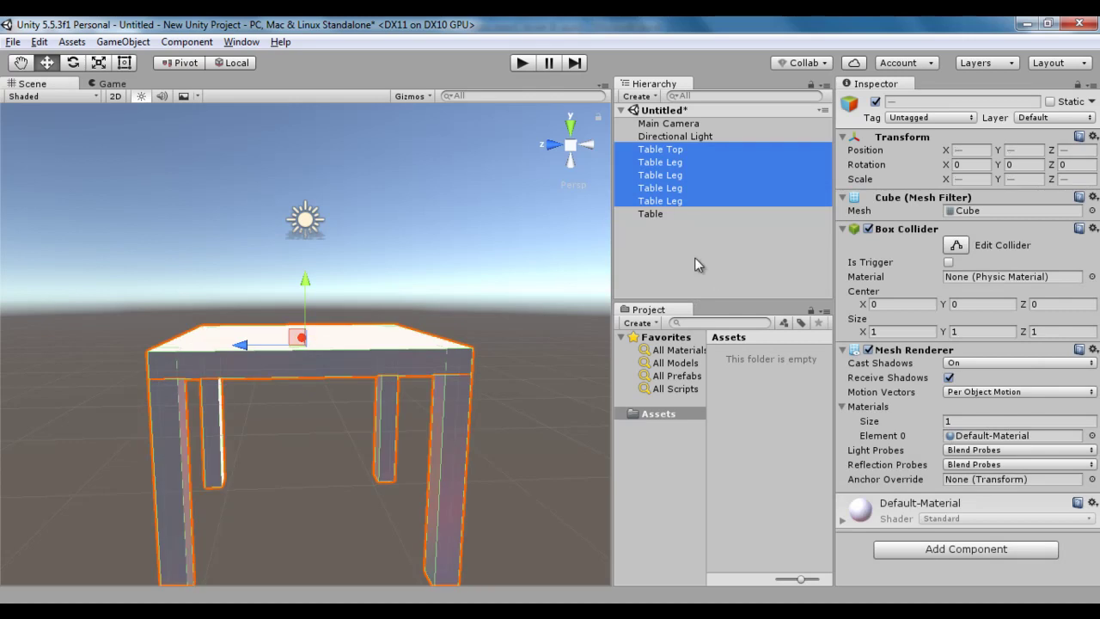
pyautogui.moveTo(664, 200); pyautogui.dragTo(666, 214)
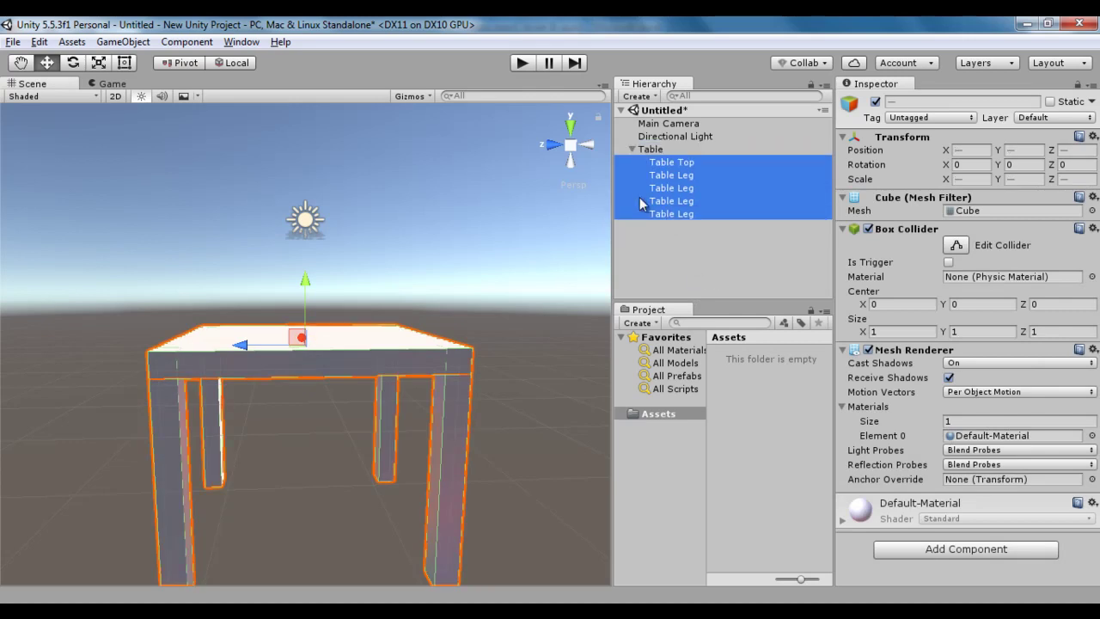
pyautogui.click(630, 150)
pyautogui.click(652, 150)
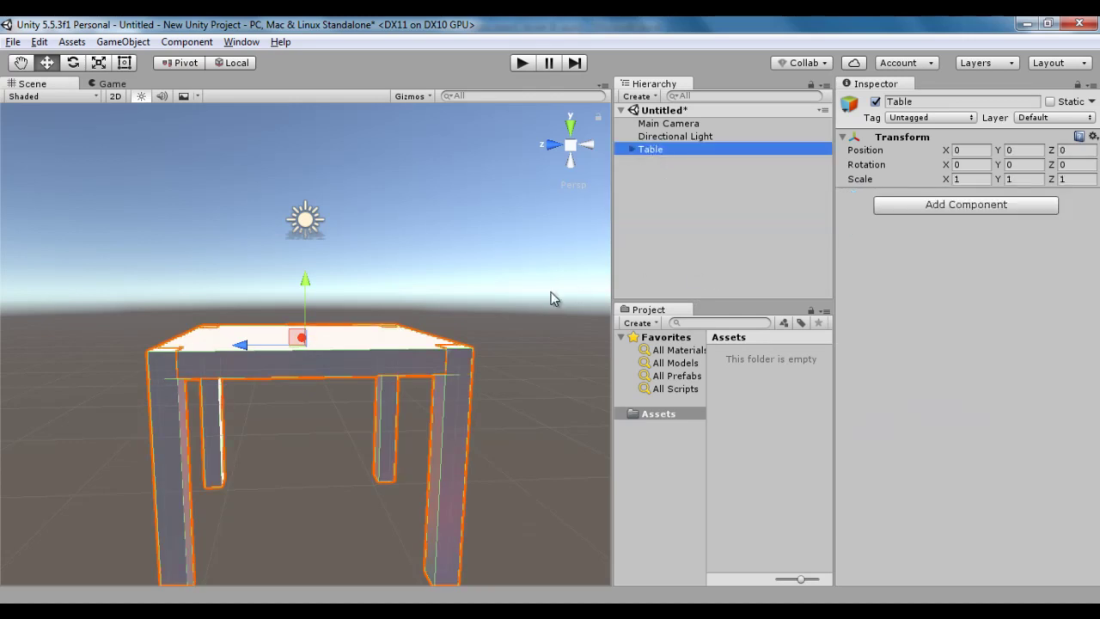
pyautogui.scroll(-5, 430, 330)
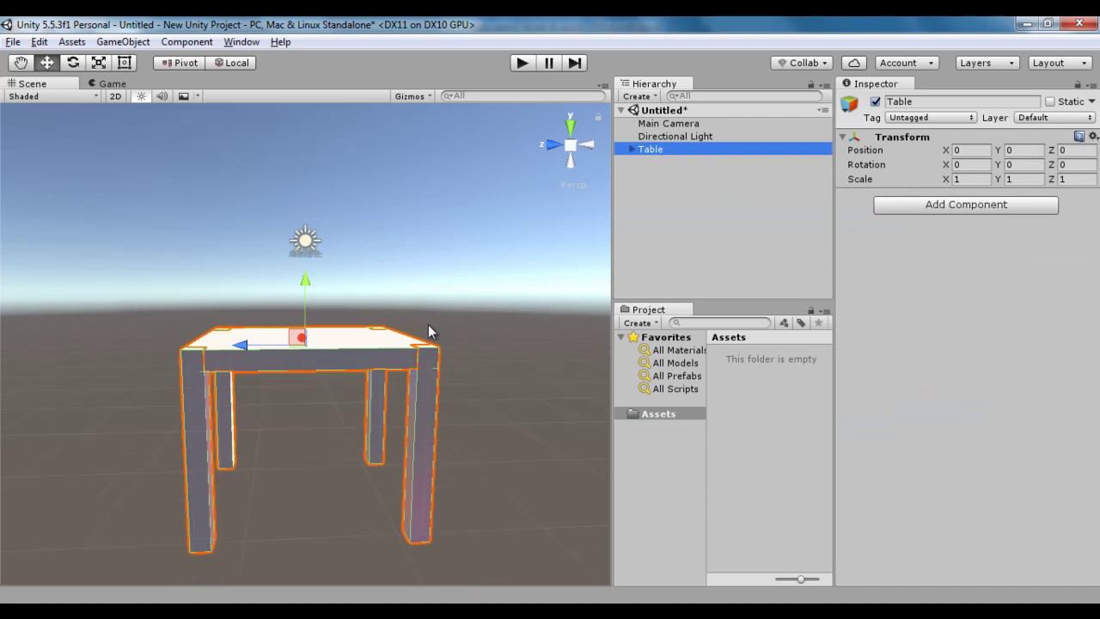
pyautogui.click(684, 225)
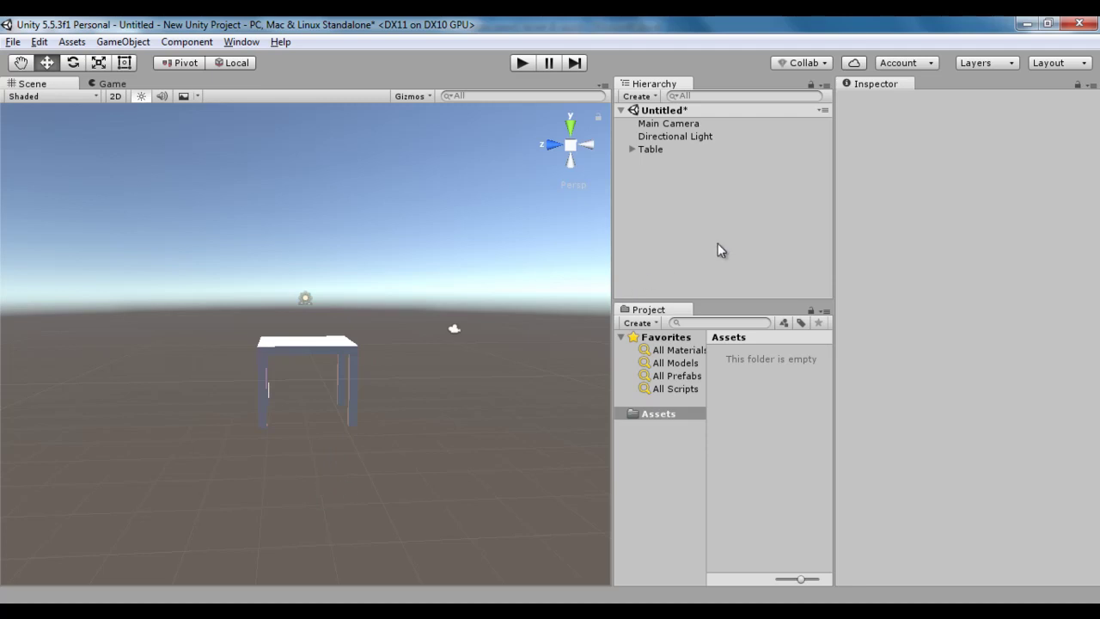
# - Drag Table into Assets to create a Table prefab, then highlight 'Drag the game object' in Word
pyautogui.click(656, 151)
pyautogui.moveTo(655, 152); pyautogui.dragTo(737, 401)
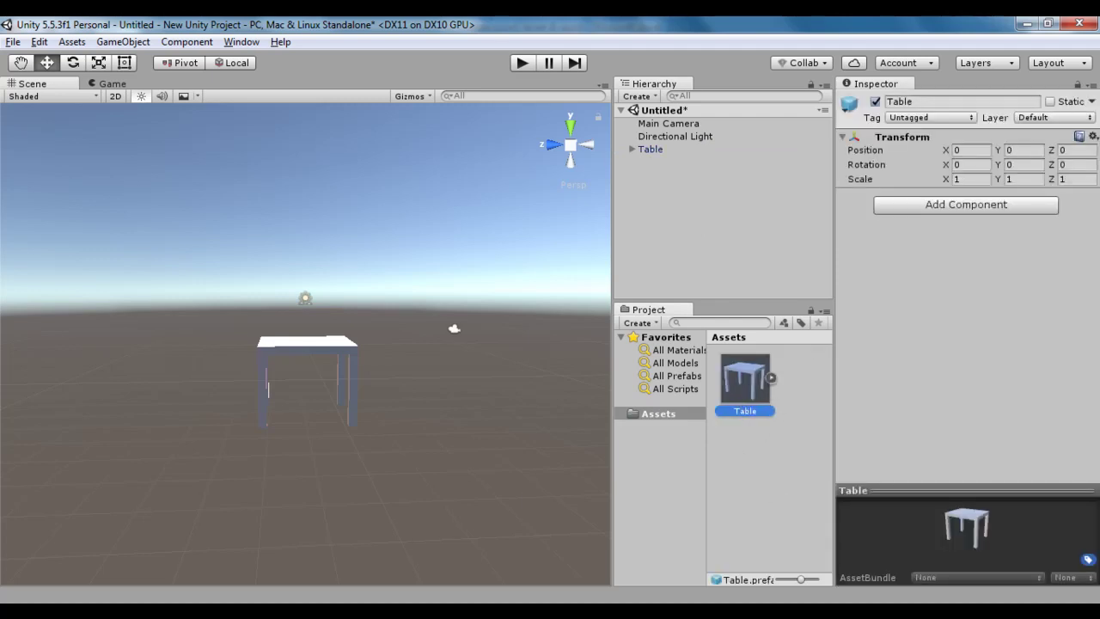
pyautogui.hotkey('alt', 'Tab')
pyautogui.moveTo(110, 391); pyautogui.dragTo(295, 402)
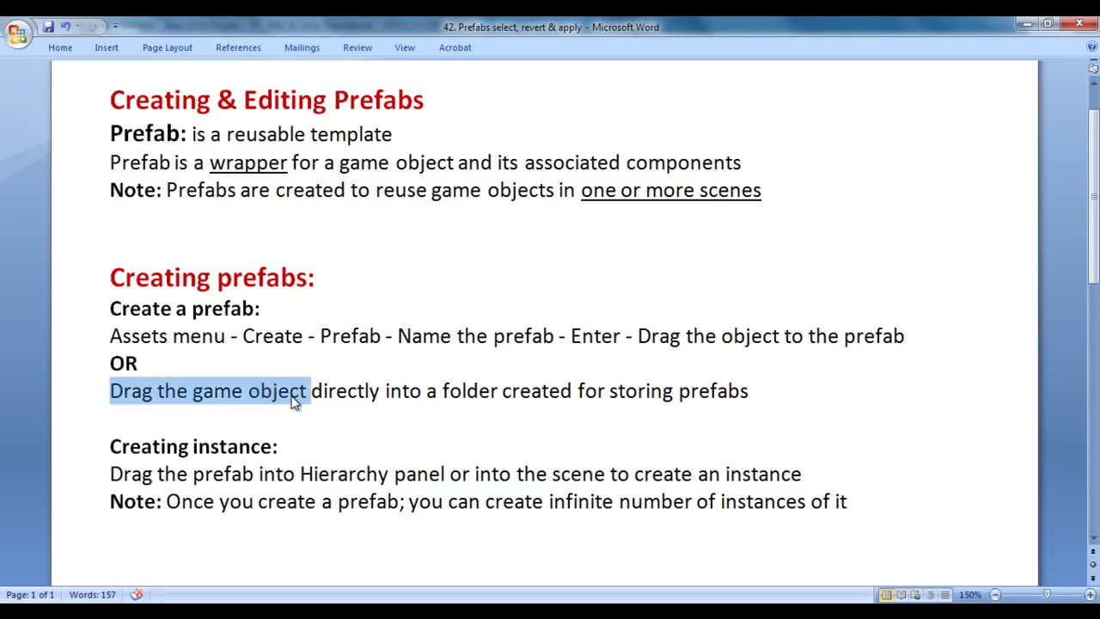
pyautogui.click(111, 418)
pyautogui.moveTo(442, 391); pyautogui.dragTo(494, 391)
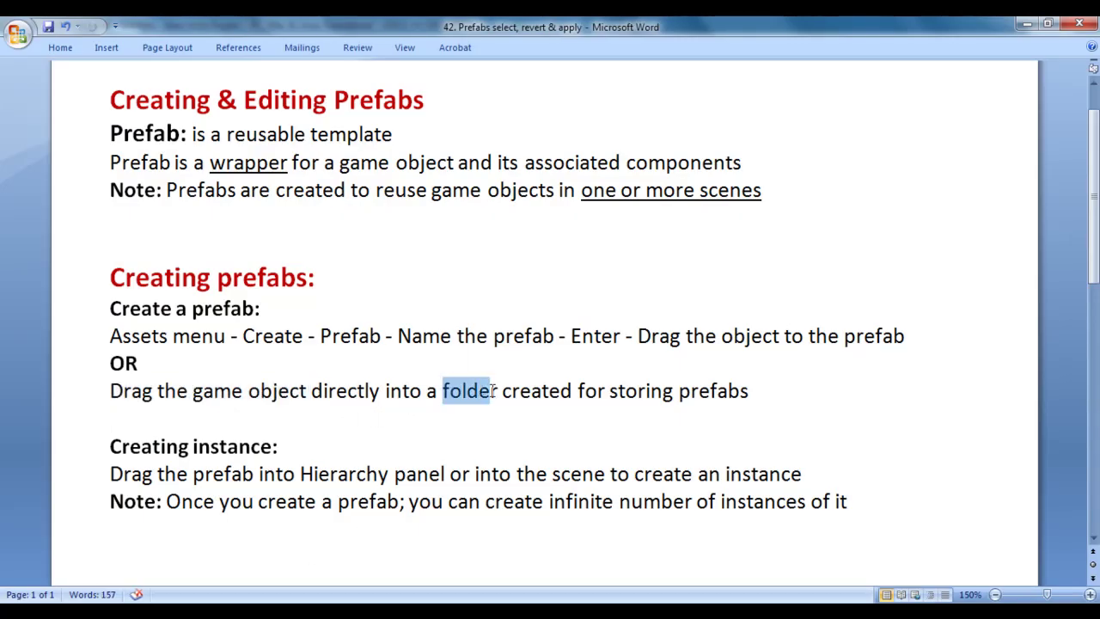
pyautogui.click(569, 429)
pyautogui.moveTo(583, 391); pyautogui.dragTo(761, 393)
pyautogui.click(804, 410)
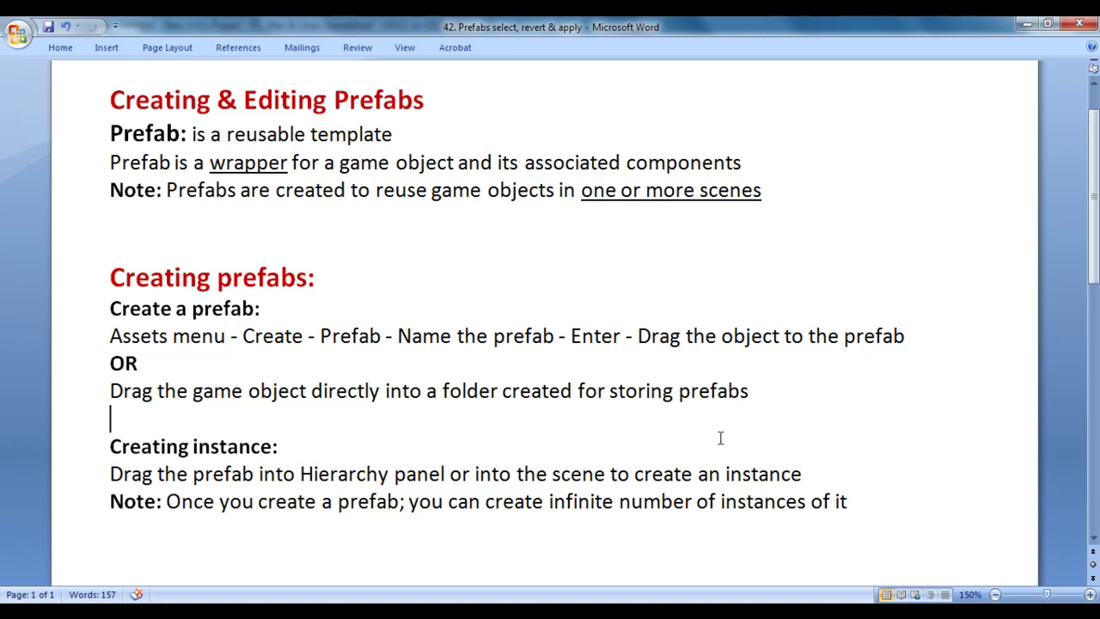
pyautogui.moveTo(110, 335); pyautogui.dragTo(227, 335)
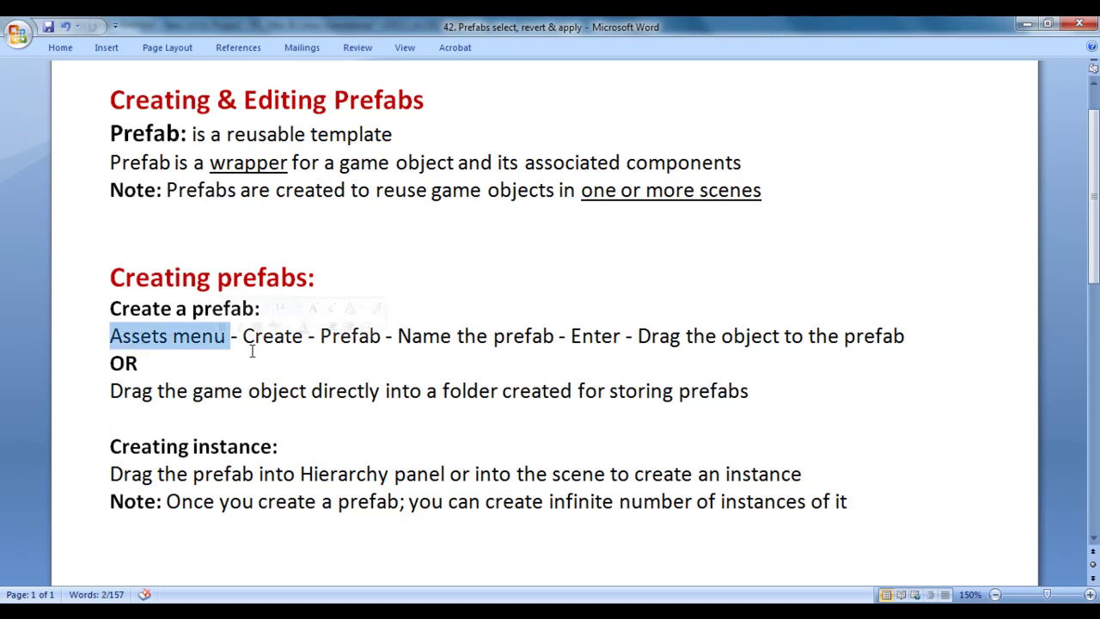
pyautogui.click(261, 335)
pyautogui.doubleClick(260, 335)
pyautogui.click(341, 336)
pyautogui.doubleClick(341, 335)
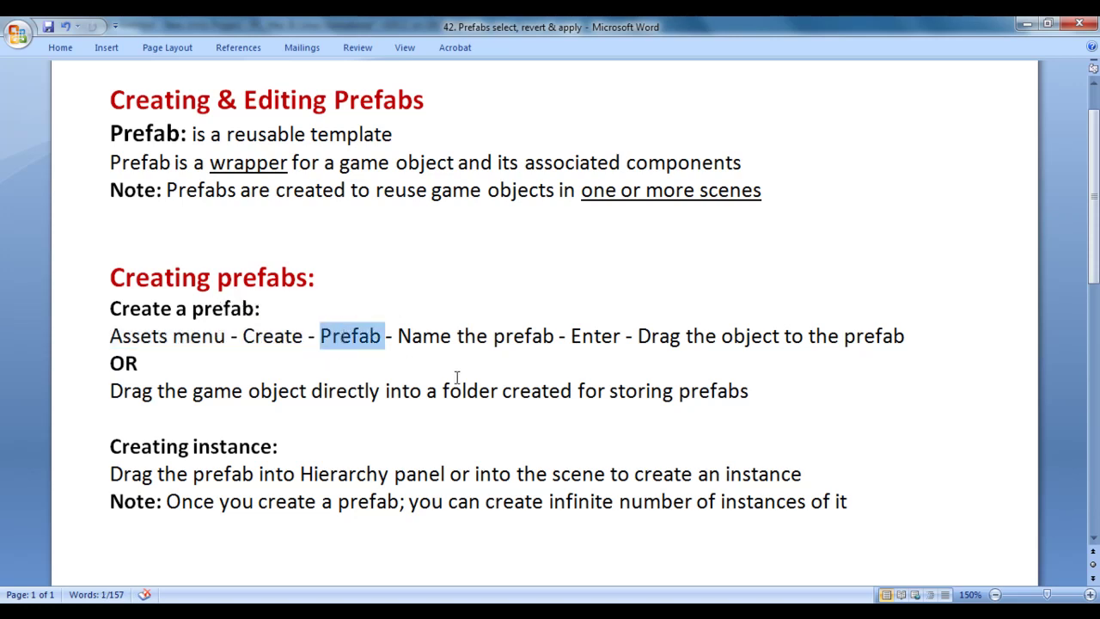
pyautogui.press('Down')
pyautogui.moveTo(397, 335); pyautogui.dragTo(555, 337)
pyautogui.press('Down')
pyautogui.click(572, 335)
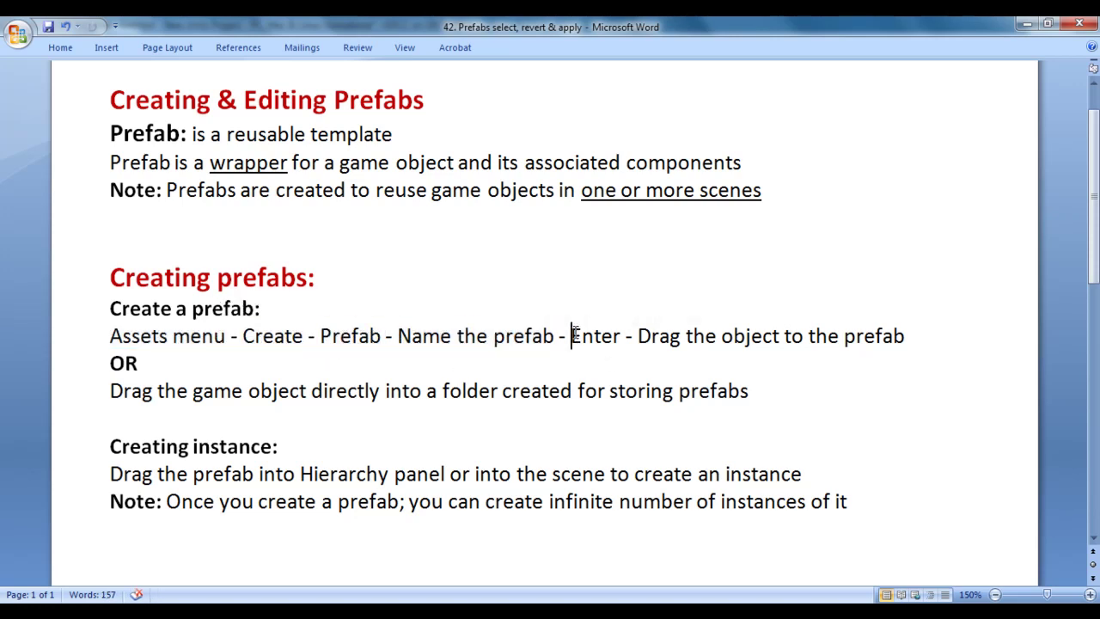
pyautogui.doubleClick(575, 335)
pyautogui.press('Down')
pyautogui.click(638, 335)
pyautogui.moveTo(637, 335); pyautogui.dragTo(905, 337)
pyautogui.click(913, 386)
# - Back in Unity, delete the Table prefab asset
pyautogui.hotkey('alt', 'Tab')
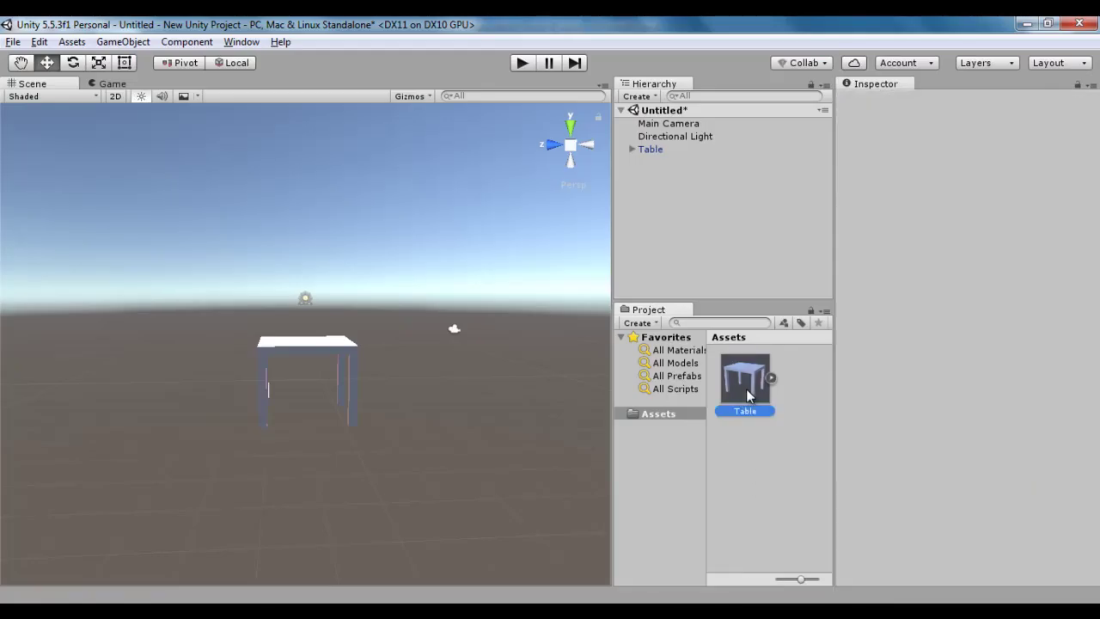
pyautogui.press('Delete')
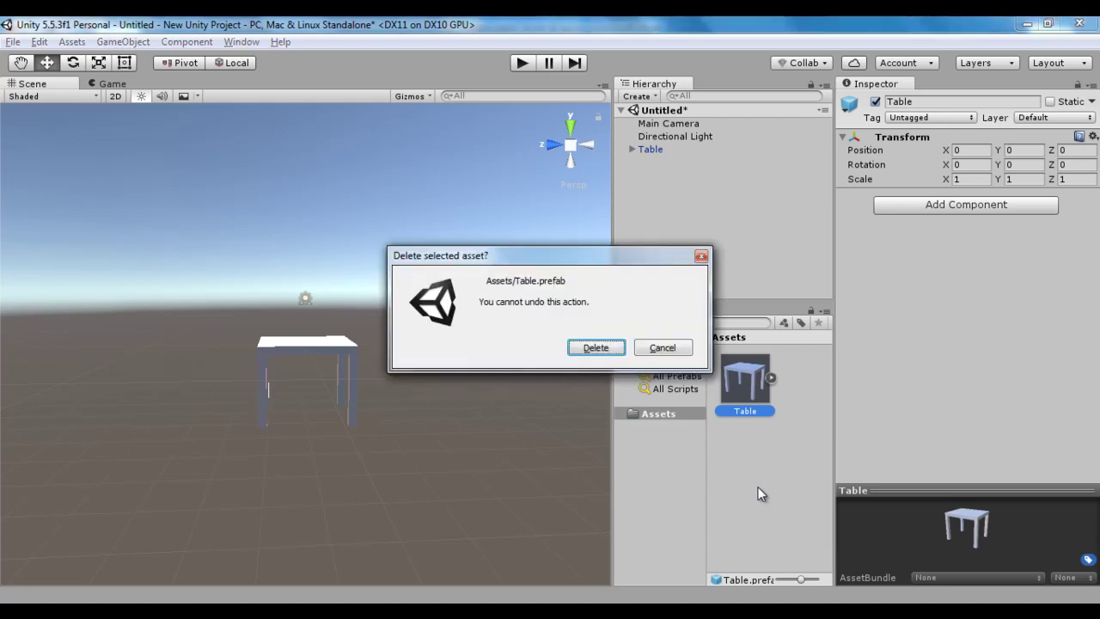
pyautogui.click(592, 346)
# - Create an empty prefab named 'Table' in Assets and fill it with the Hierarchy's Table object
pyautogui.click(75, 43)
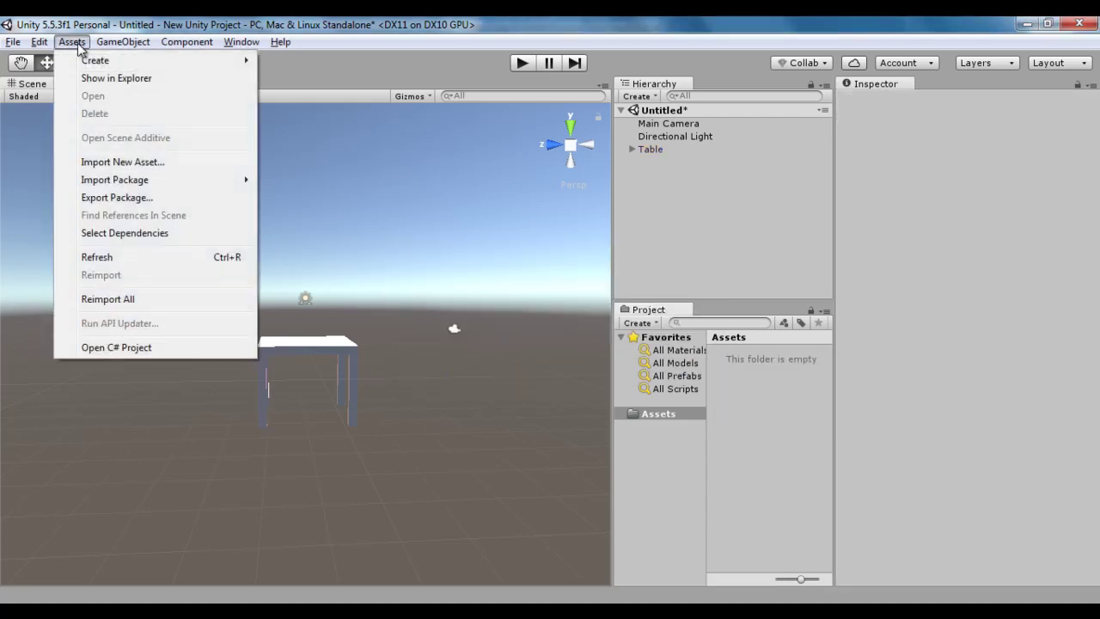
pyautogui.moveTo(90, 64)
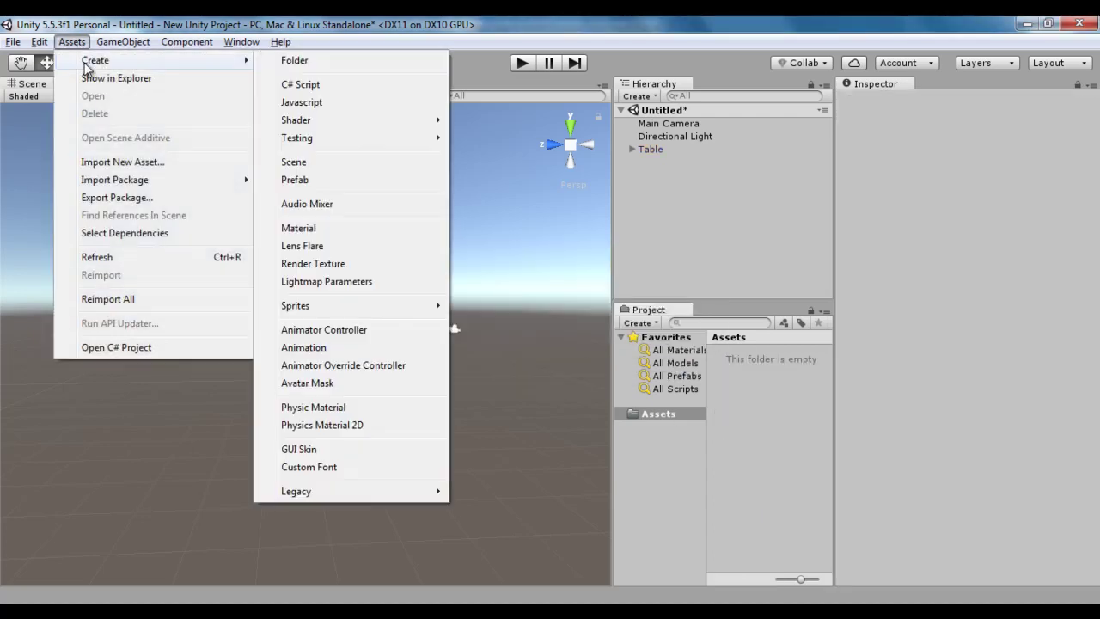
pyautogui.click(334, 179)
pyautogui.write('Table')
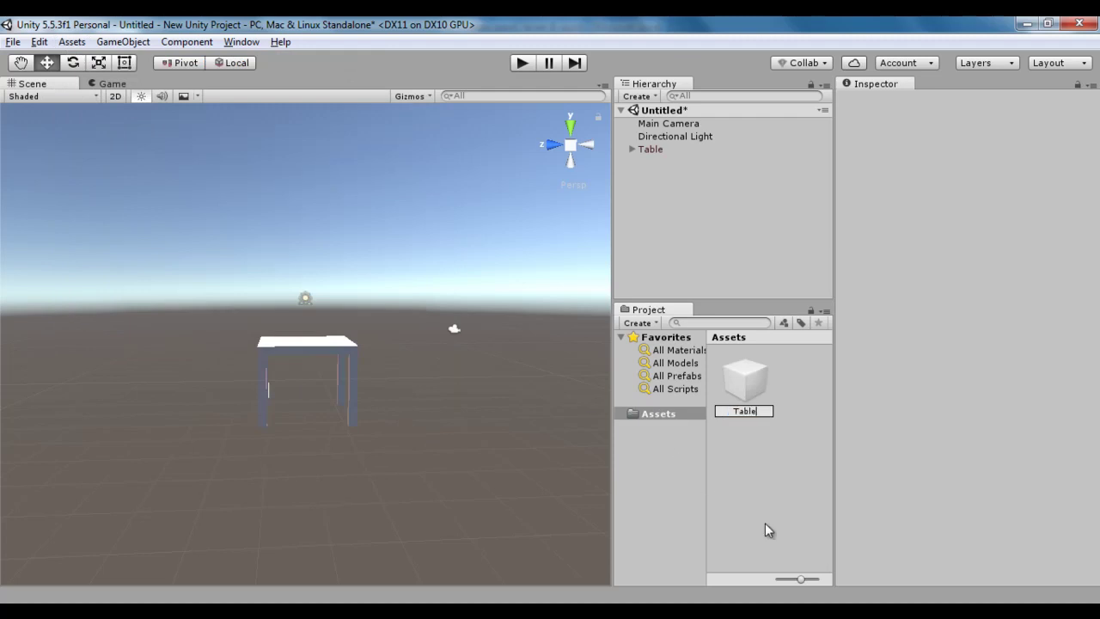
pyautogui.press('Return')
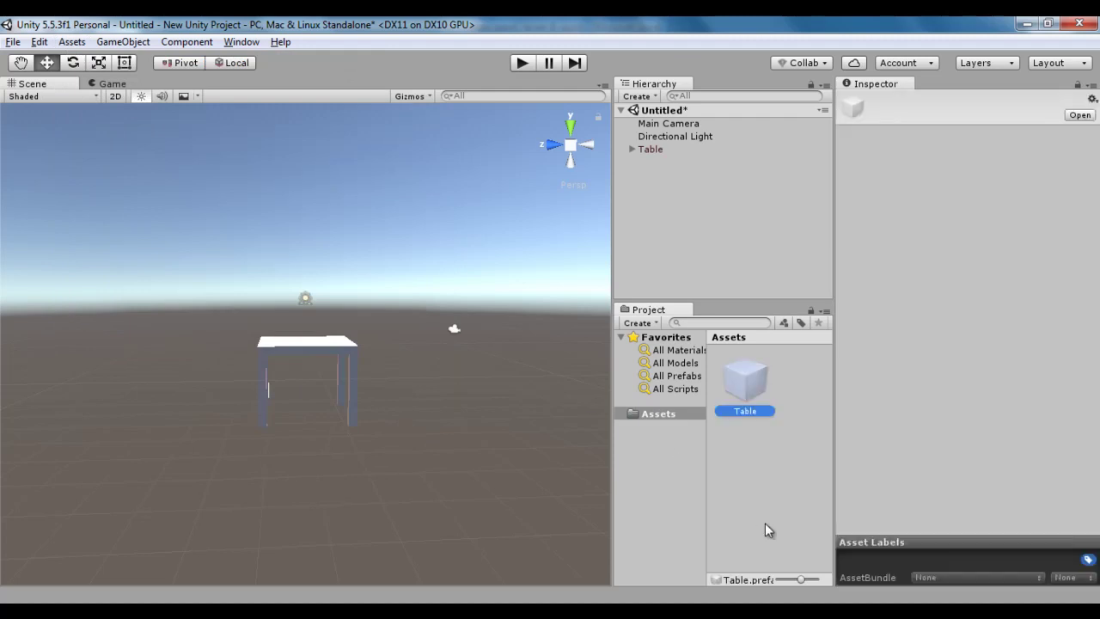
pyautogui.moveTo(652, 148); pyautogui.dragTo(744, 388)
pyautogui.click(791, 496)
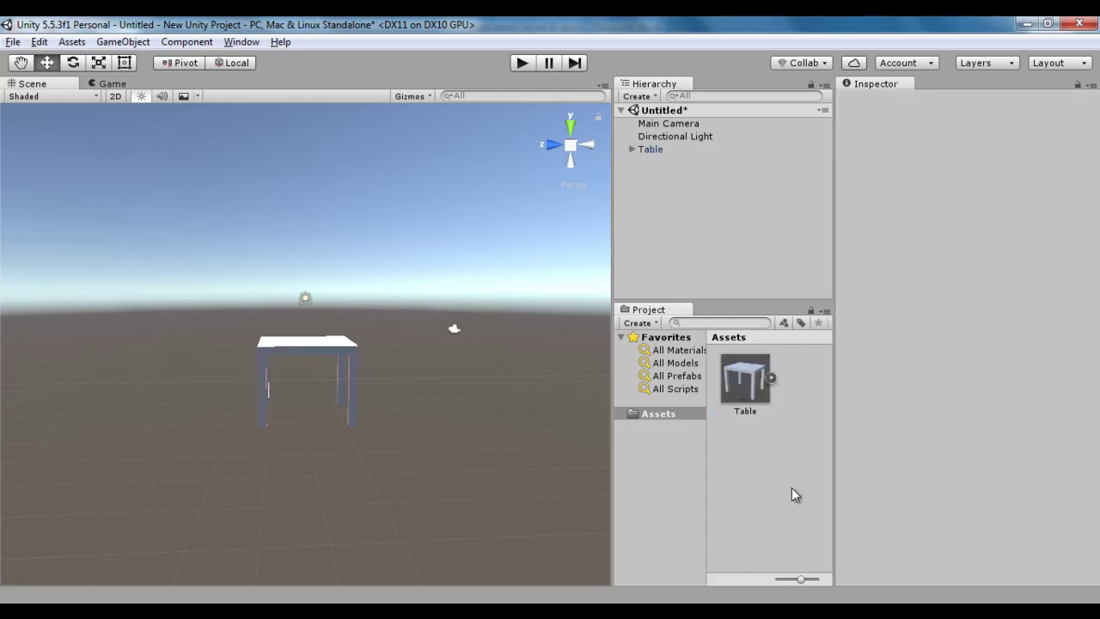
pyautogui.hotkey('alt', 'Tab')
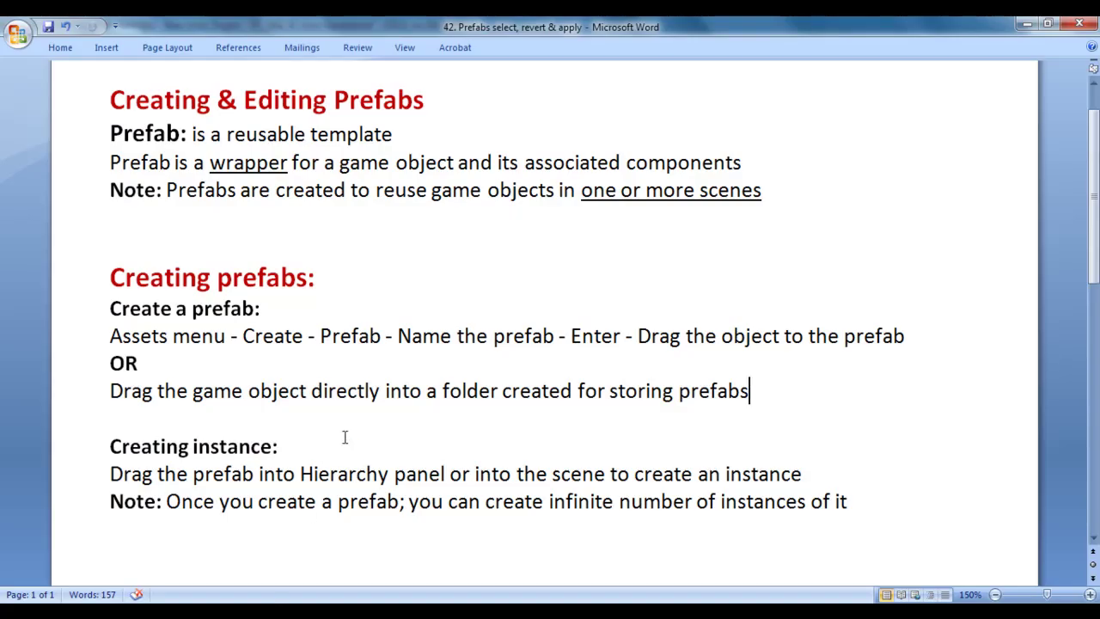
# - Highlight the Creating instance heading and 'Drag the prefab into Hierarchy panel… create an instance'
pyautogui.tripleClick(286, 456)
pyautogui.click(300, 461)
pyautogui.moveTo(106, 474); pyautogui.dragTo(405, 478)
pyautogui.click(109, 530)
pyautogui.moveTo(475, 473); pyautogui.dragTo(802, 478)
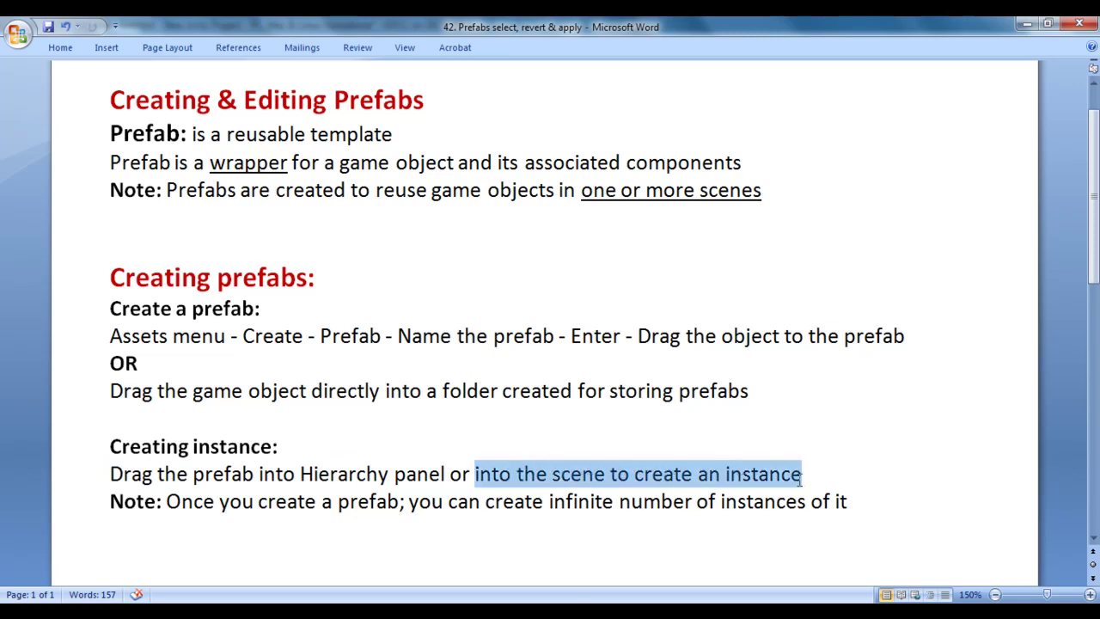
pyautogui.click(844, 476)
pyautogui.click(166, 501)
# - Highlight 'Once you create a prefab… create infinite' and return to Unity
pyautogui.moveTo(166, 501); pyautogui.dragTo(398, 501)
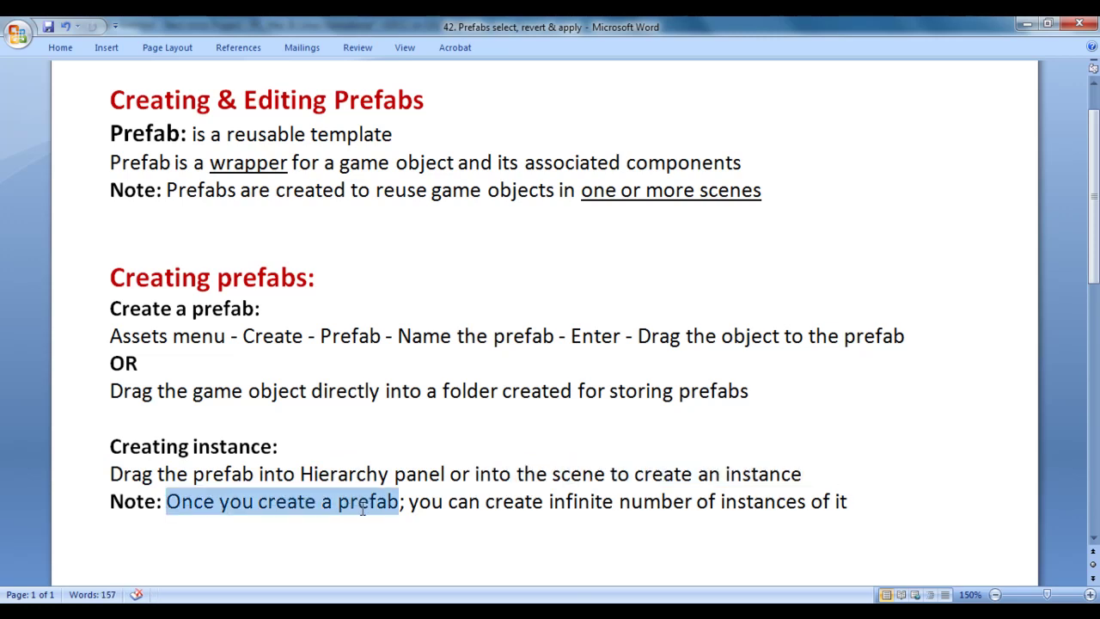
pyautogui.click(109, 530)
pyautogui.moveTo(483, 501); pyautogui.dragTo(861, 507)
pyautogui.click(894, 507)
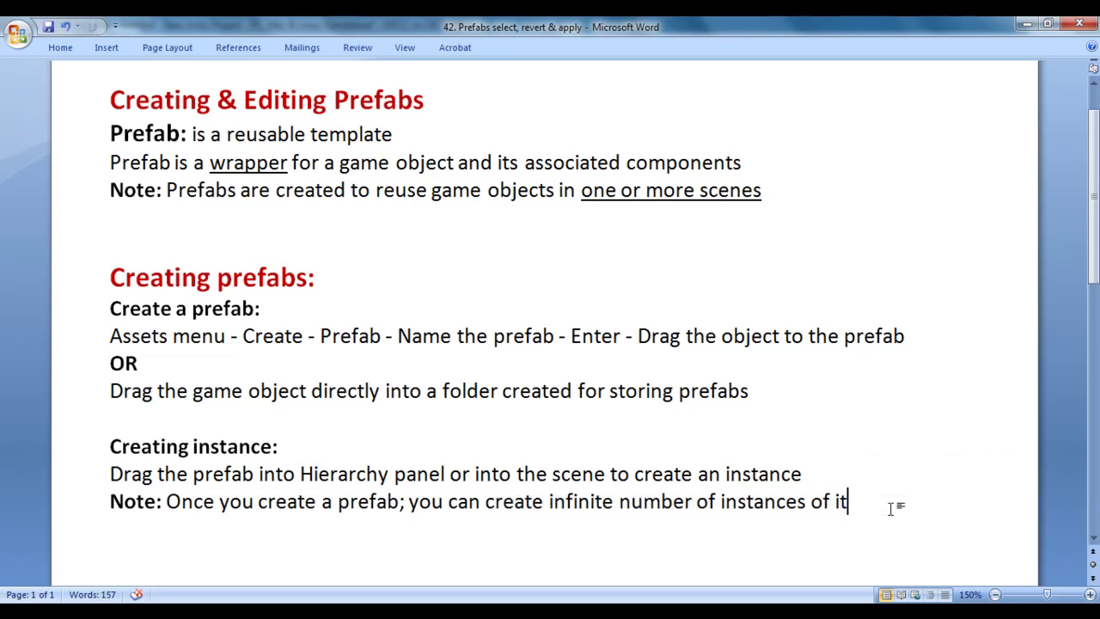
pyautogui.hotkey('alt', 'Tab')
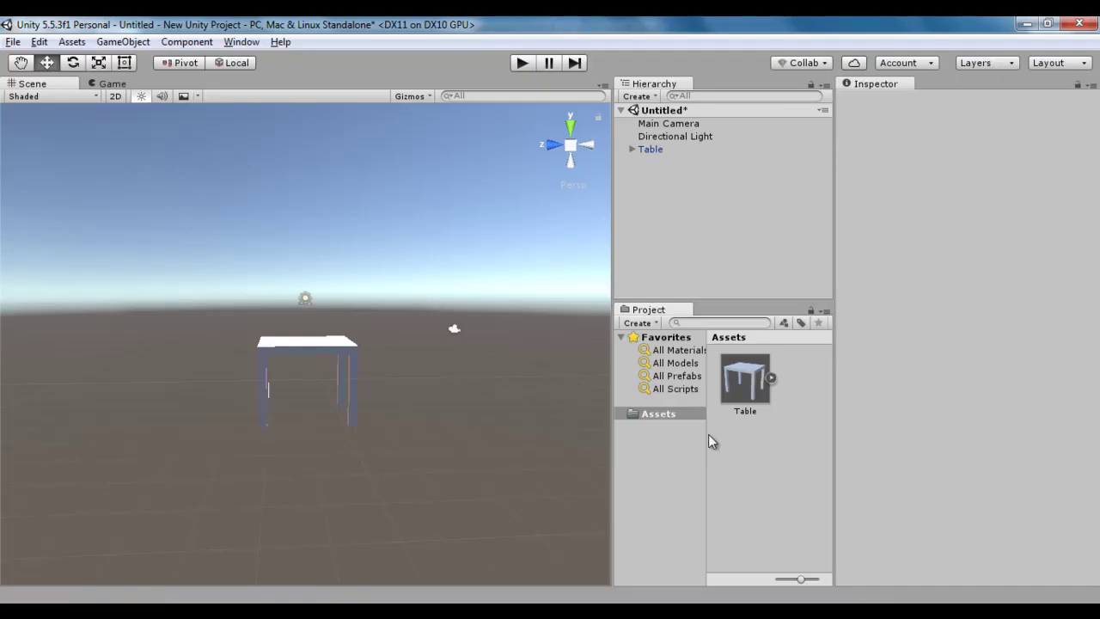
# - Drag two Table prefab instances into the scene, moving Table (1) left and Table (2) right along Z
pyautogui.moveTo(754, 378); pyautogui.dragTo(689, 235)
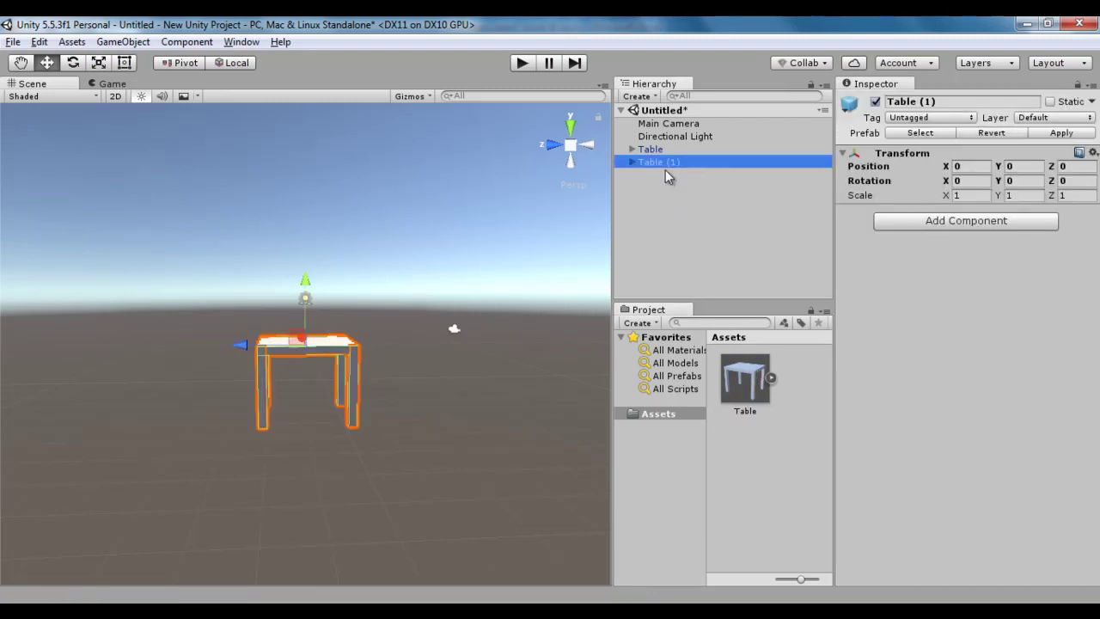
pyautogui.moveTo(241, 344); pyautogui.dragTo(79, 345)
pyautogui.click(762, 484)
pyautogui.moveTo(754, 376); pyautogui.dragTo(698, 237)
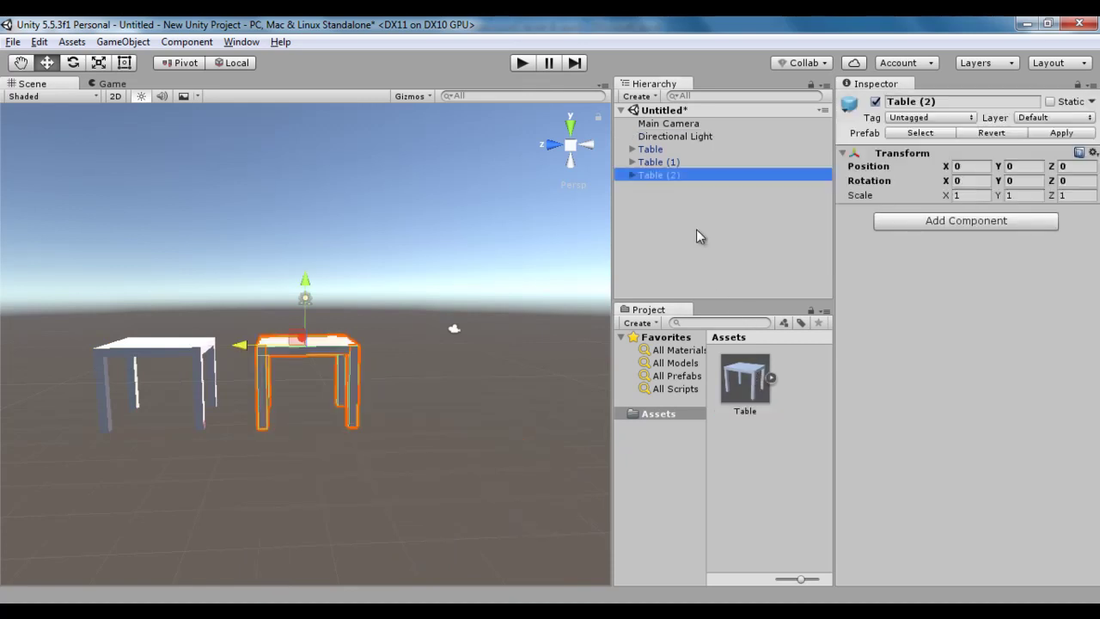
pyautogui.moveTo(241, 345); pyautogui.dragTo(448, 352)
pyautogui.click(190, 356)
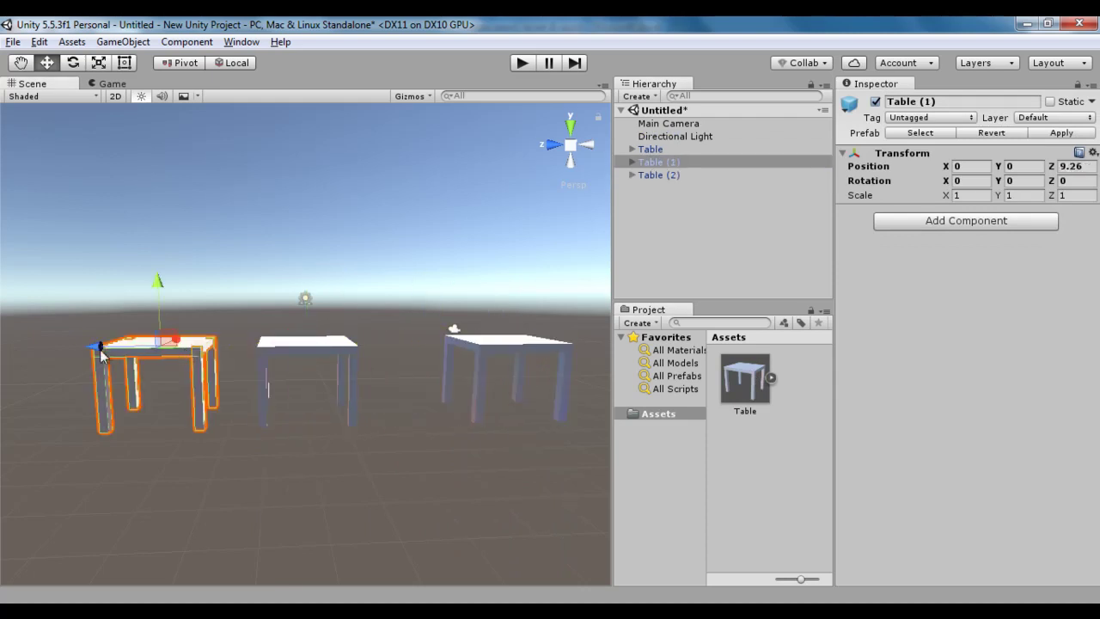
pyautogui.moveTo(91, 352); pyautogui.dragTo(48, 348)
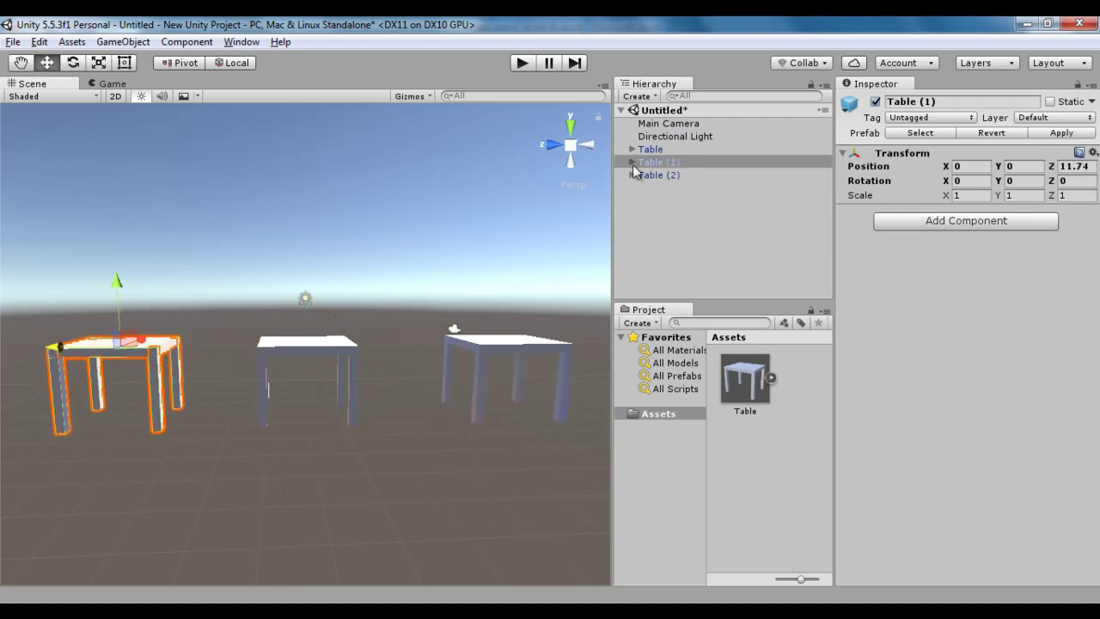
# - Select Table, Table (1), Table (2) and the Table prefab asset to check their positions
pyautogui.click(658, 151)
pyautogui.click(659, 163)
pyautogui.click(662, 174)
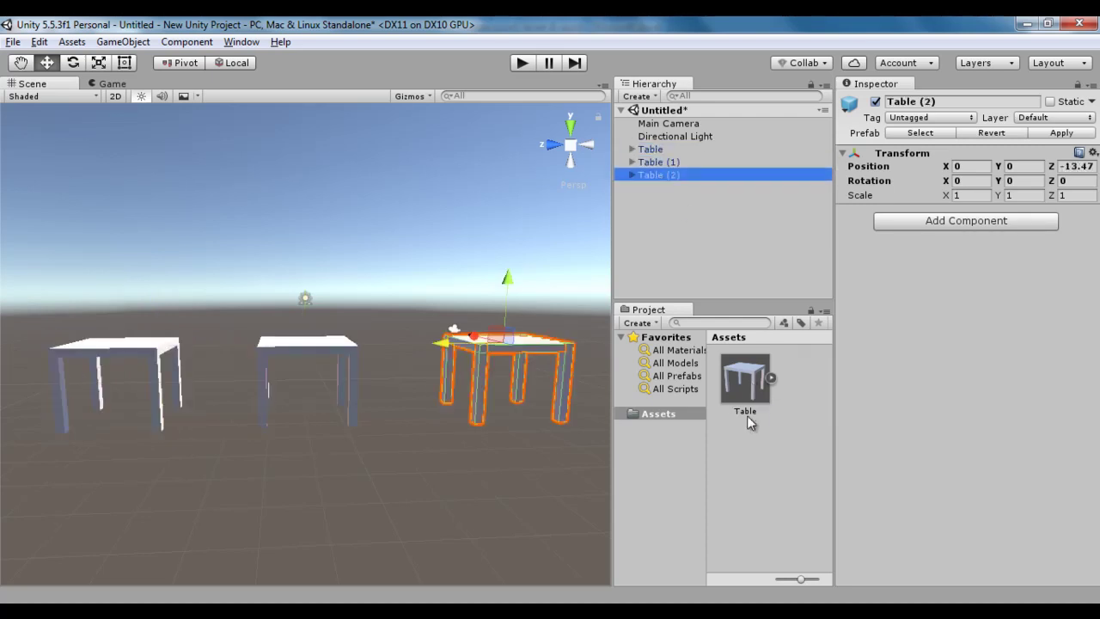
pyautogui.click(773, 478)
pyautogui.click(670, 152)
pyautogui.click(670, 159)
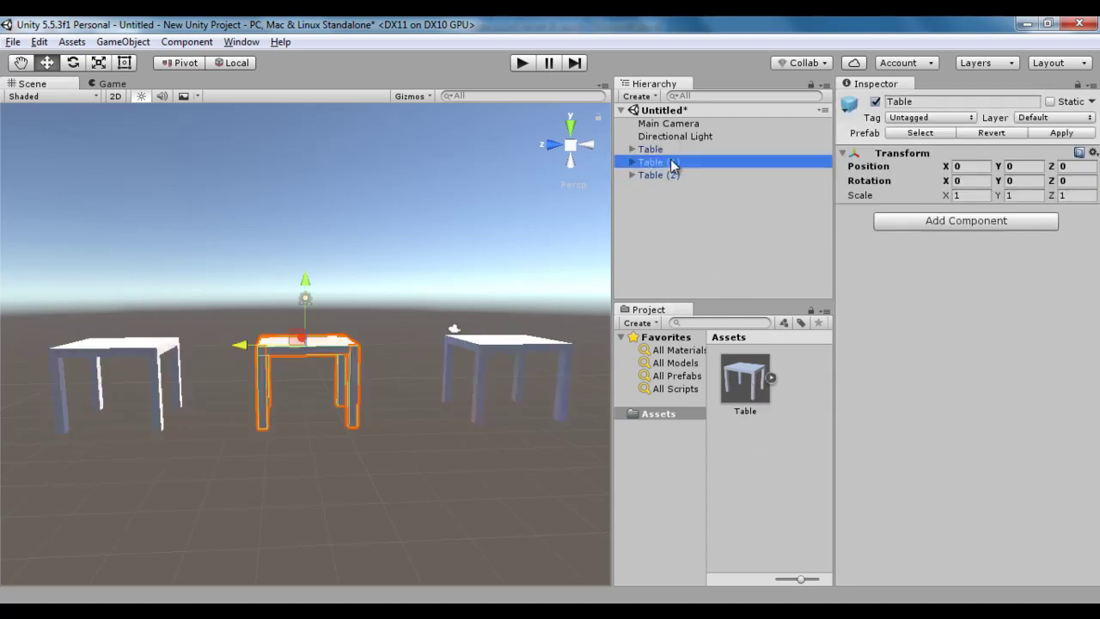
pyautogui.click(670, 174)
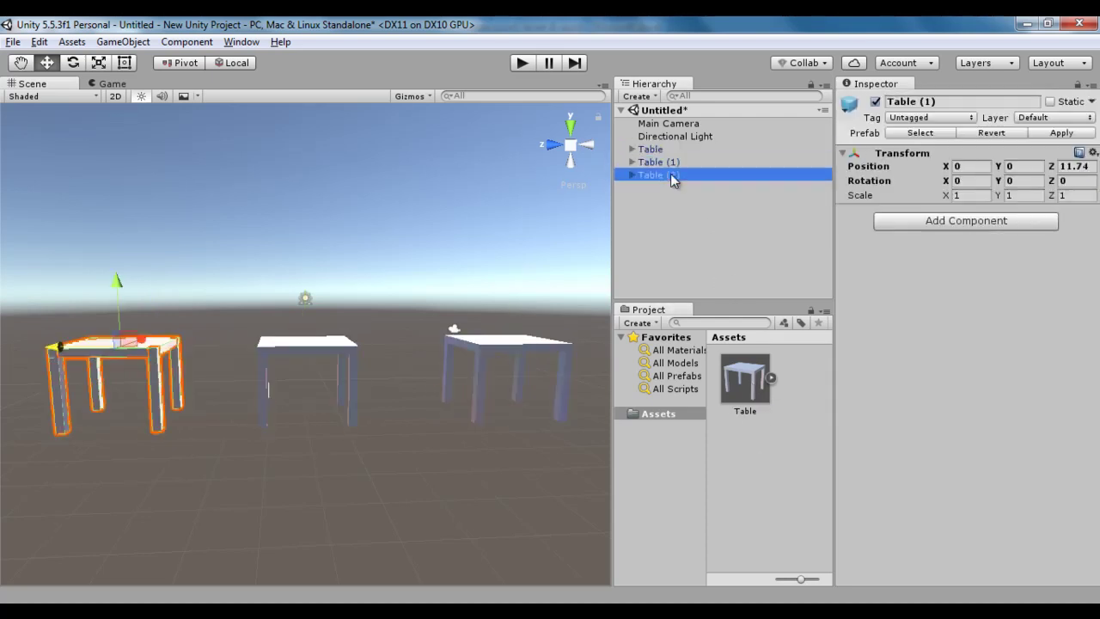
pyautogui.click(774, 448)
pyautogui.click(746, 376)
pyautogui.click(771, 450)
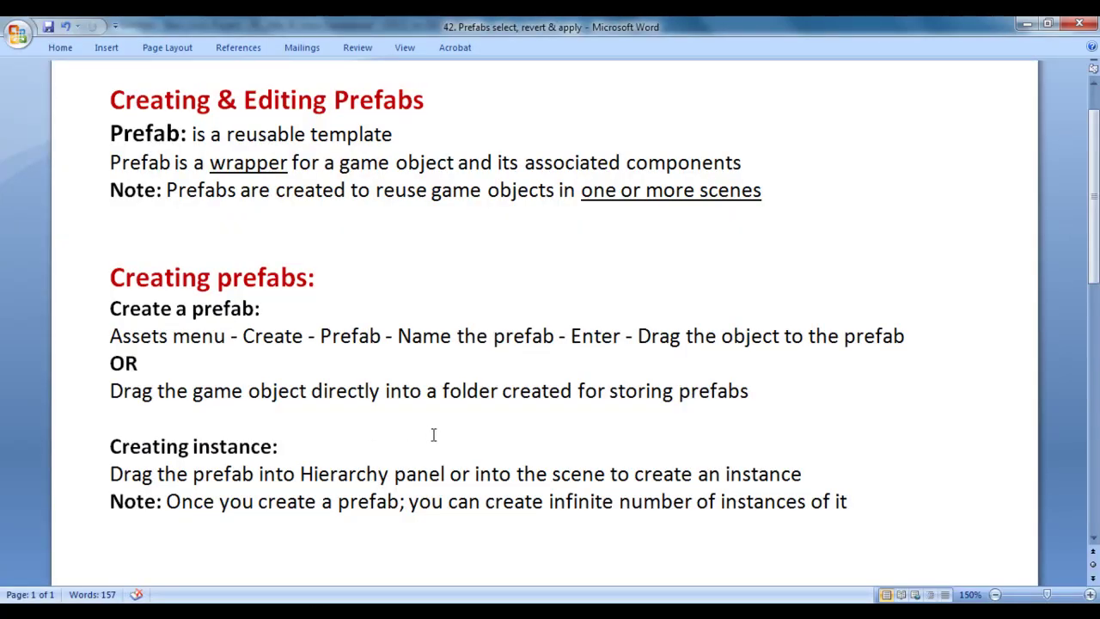
# - Scroll to the Editing prefabs section and highlight the Select button heading and description
pyautogui.scroll(-4, 434, 434)
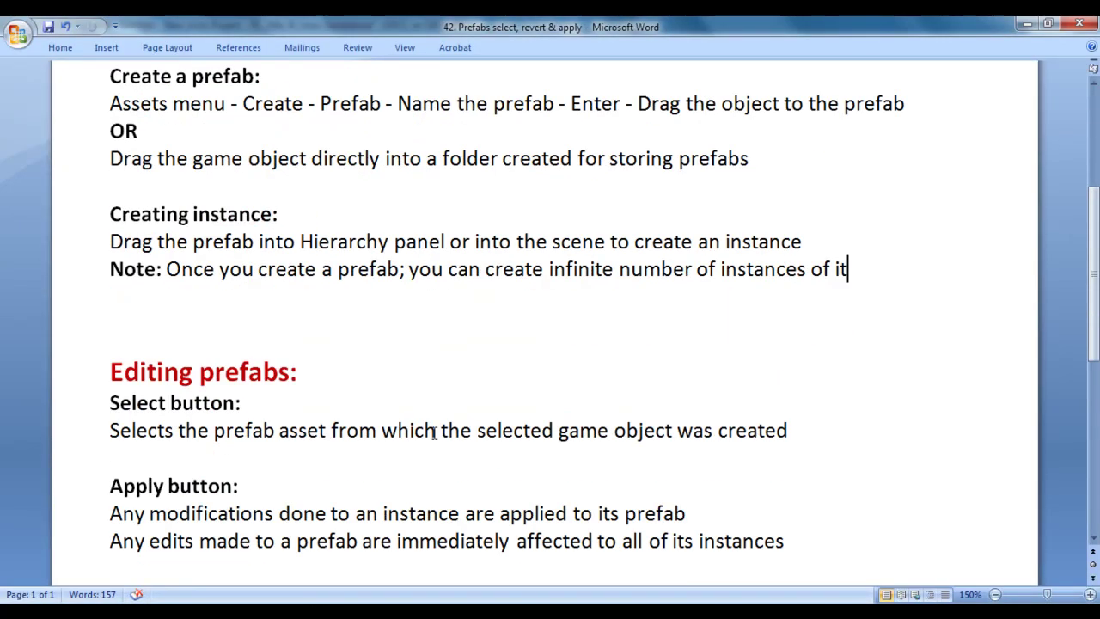
pyautogui.scroll(-1, 433, 434)
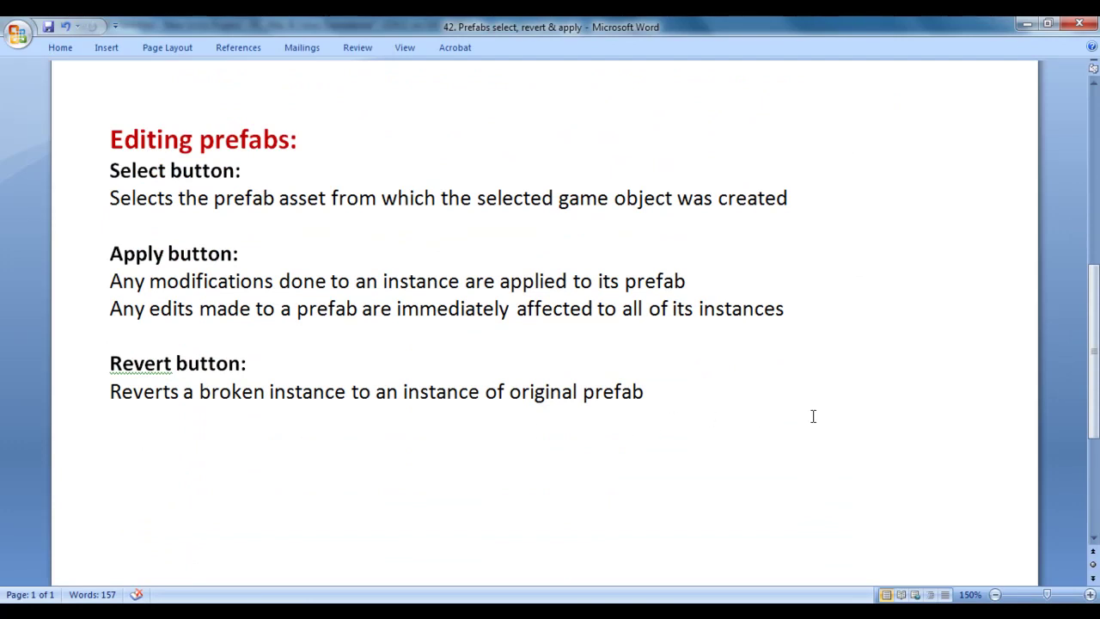
pyautogui.moveTo(111, 170); pyautogui.dragTo(235, 171)
pyautogui.moveTo(109, 198); pyautogui.dragTo(789, 201)
pyautogui.click(418, 245)
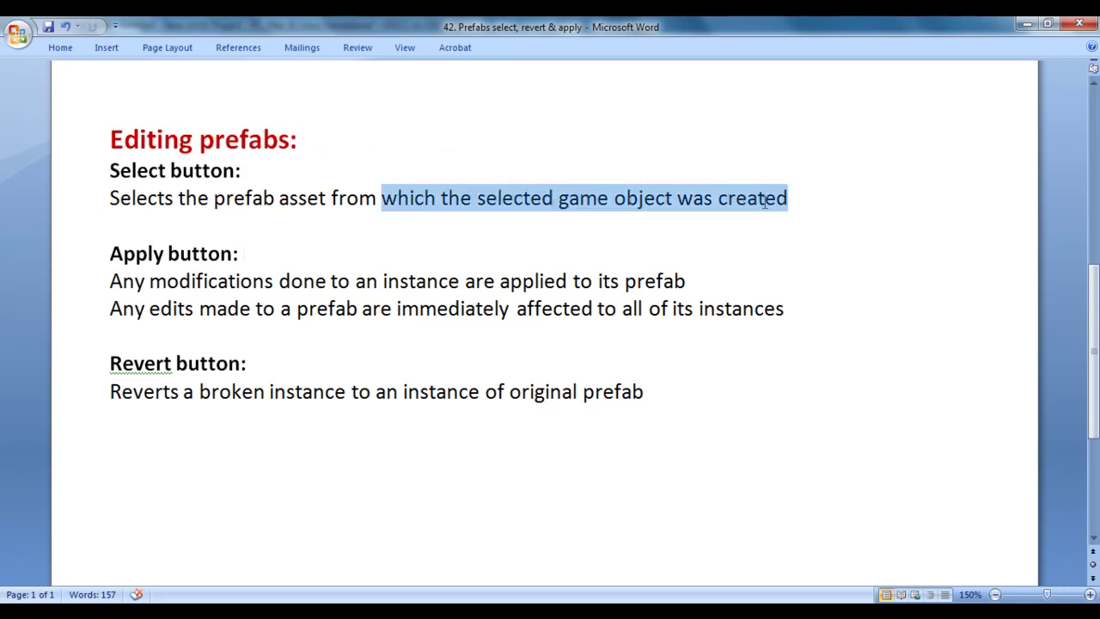
pyautogui.click(834, 271)
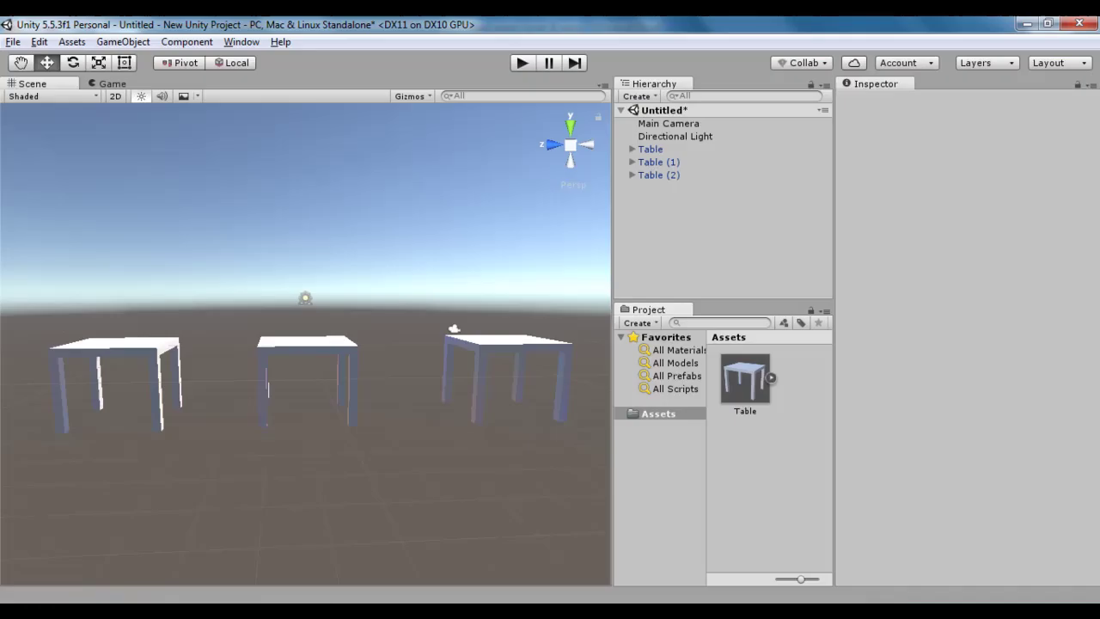
# - Use the Inspector's Prefab Select on Table and Table (1) to locate the Table prefab asset
pyautogui.click(662, 148)
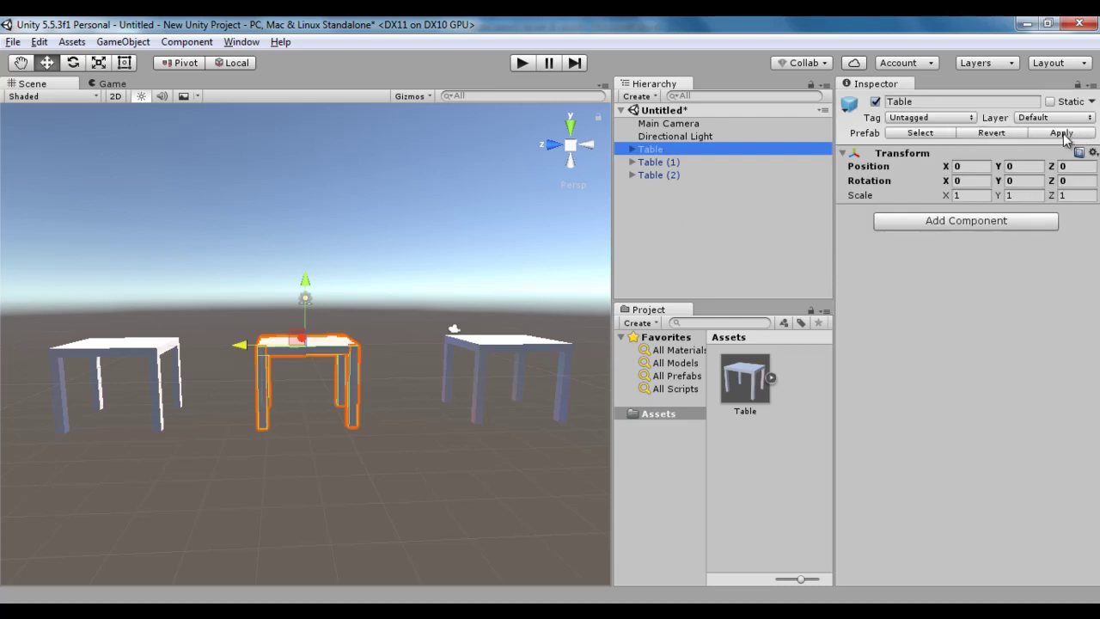
pyautogui.click(921, 133)
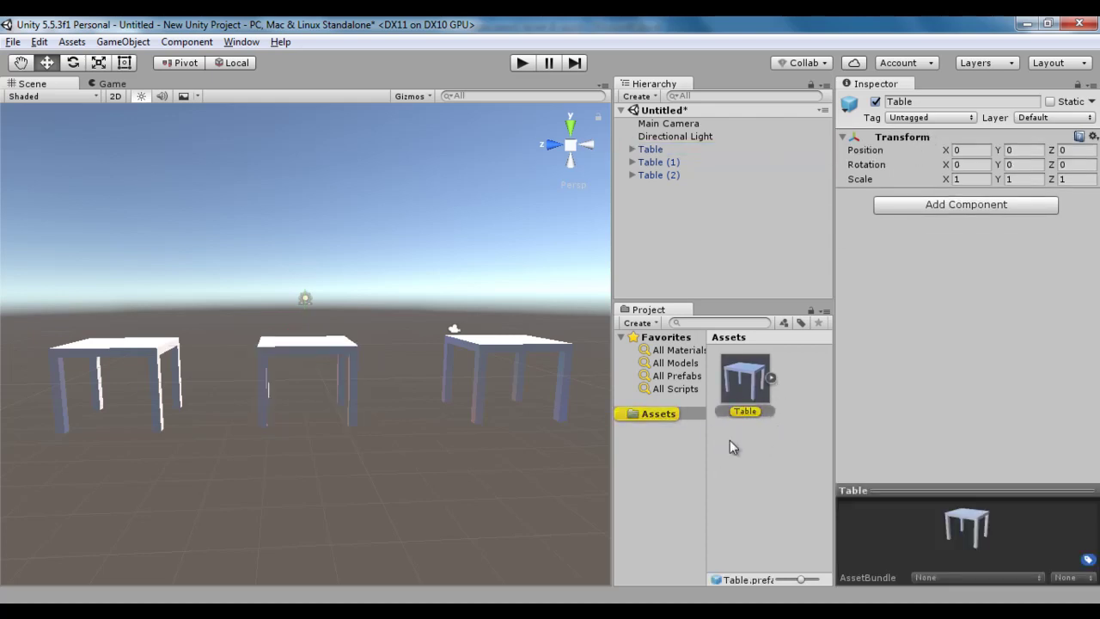
pyautogui.click(654, 149)
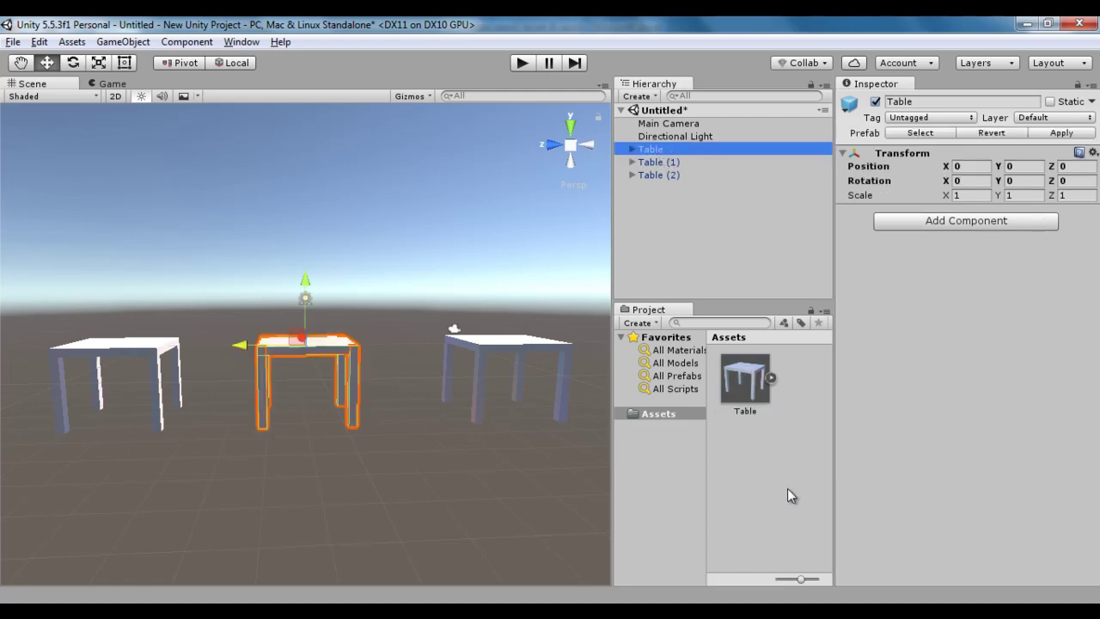
pyautogui.click(674, 162)
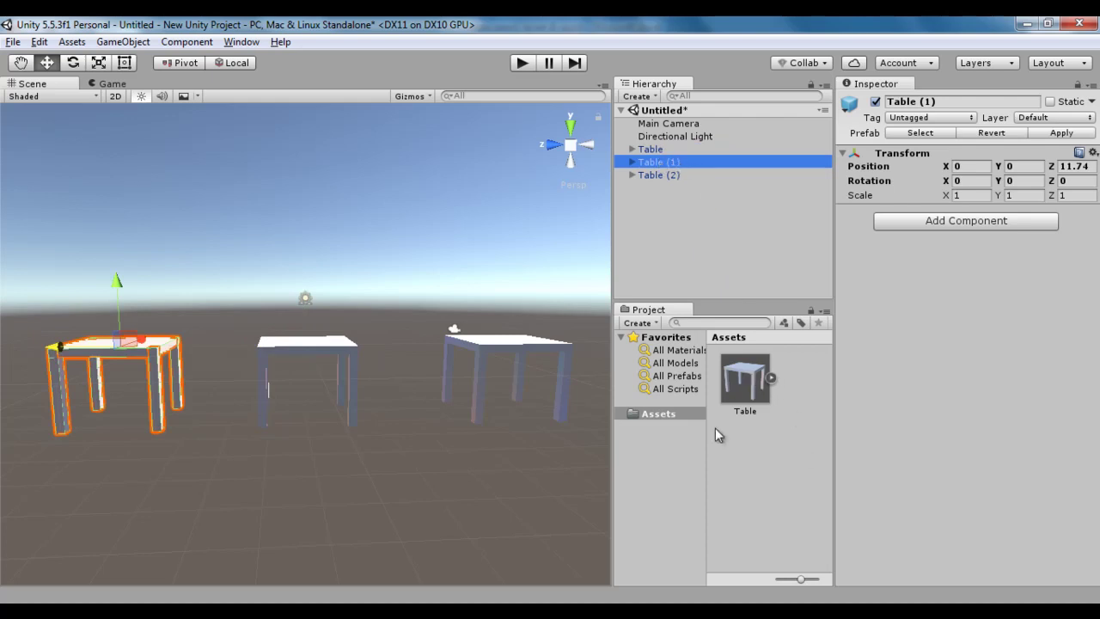
pyautogui.click(917, 133)
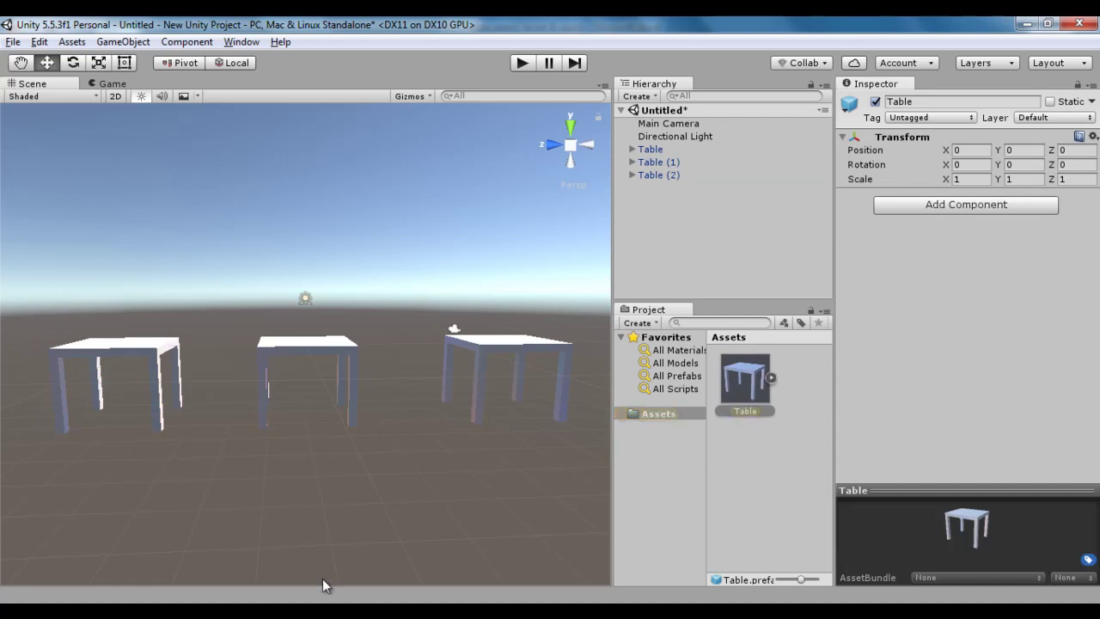
pyautogui.click(322, 601)
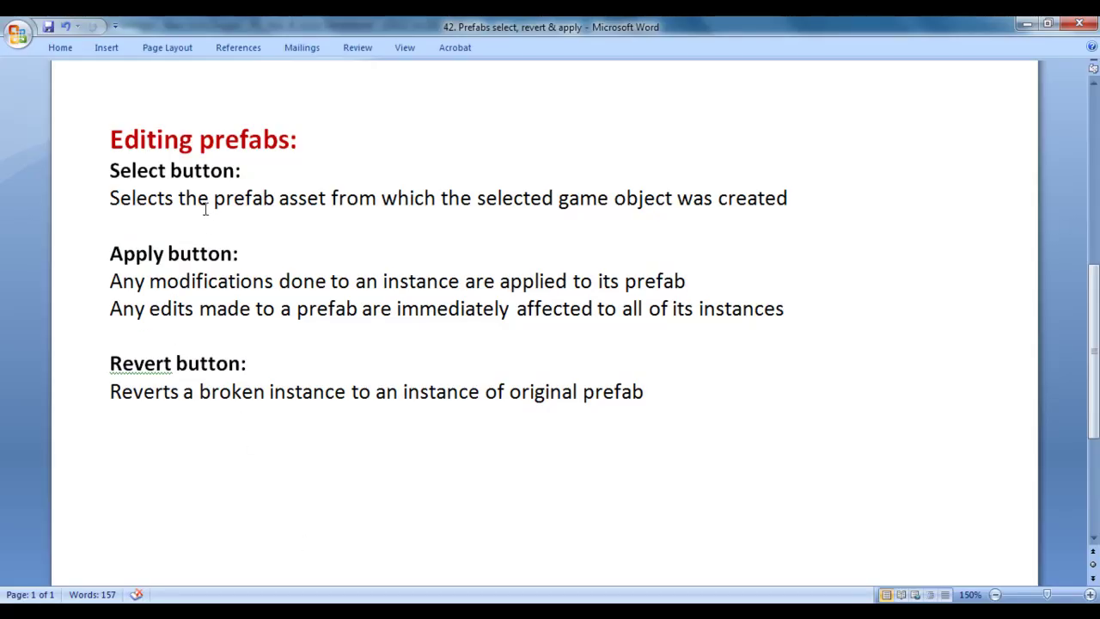
pyautogui.moveTo(214, 205); pyautogui.dragTo(789, 204)
pyautogui.click(816, 217)
pyautogui.moveTo(110, 254); pyautogui.dragTo(234, 255)
pyautogui.click(283, 256)
pyautogui.moveTo(110, 281); pyautogui.dragTo(689, 286)
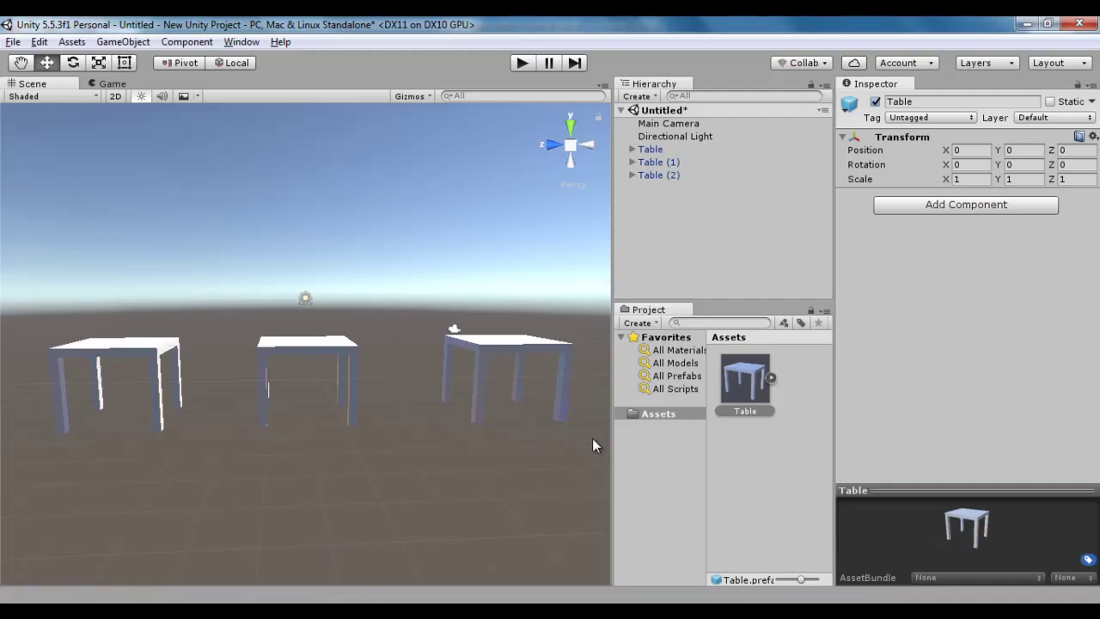
pyautogui.click(650, 149)
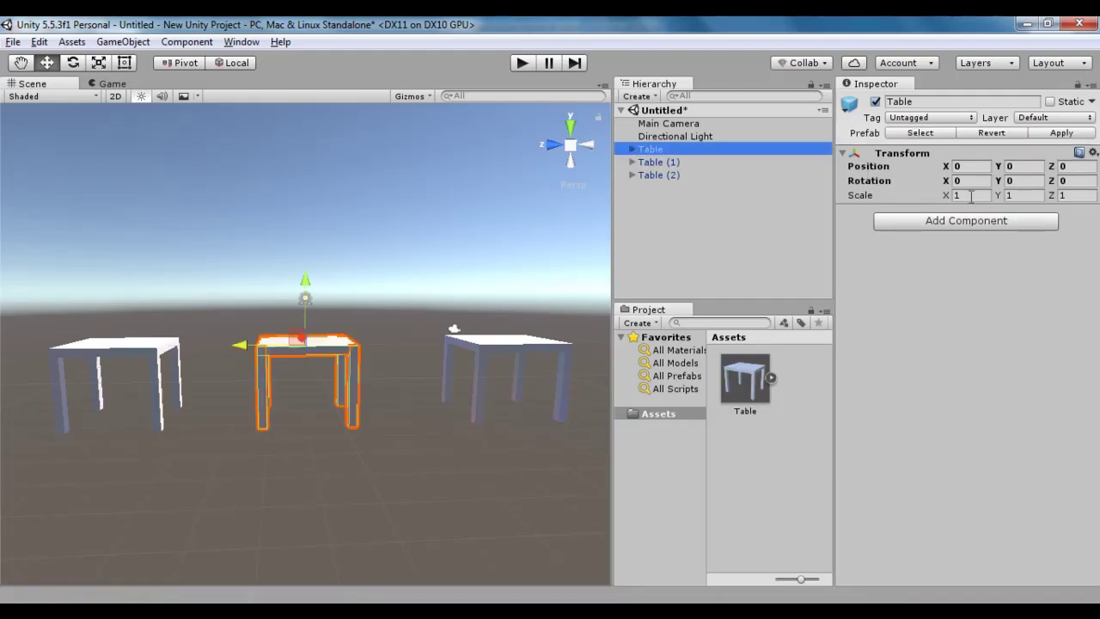
pyautogui.click(963, 195)
pyautogui.write('2')
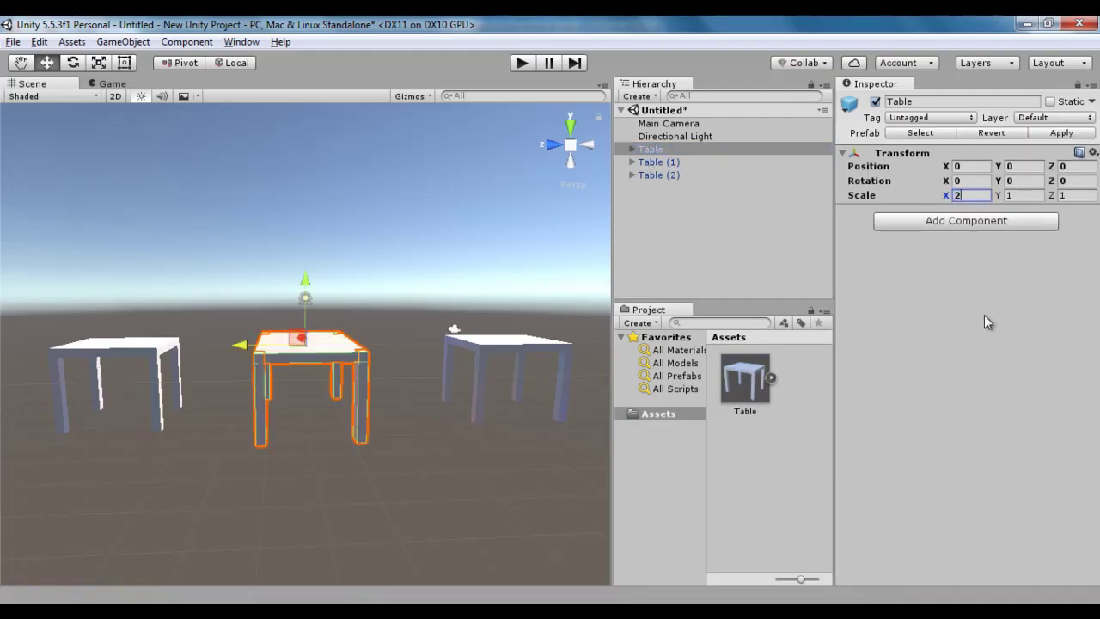
pyautogui.press('Tab')
pyautogui.write('2')
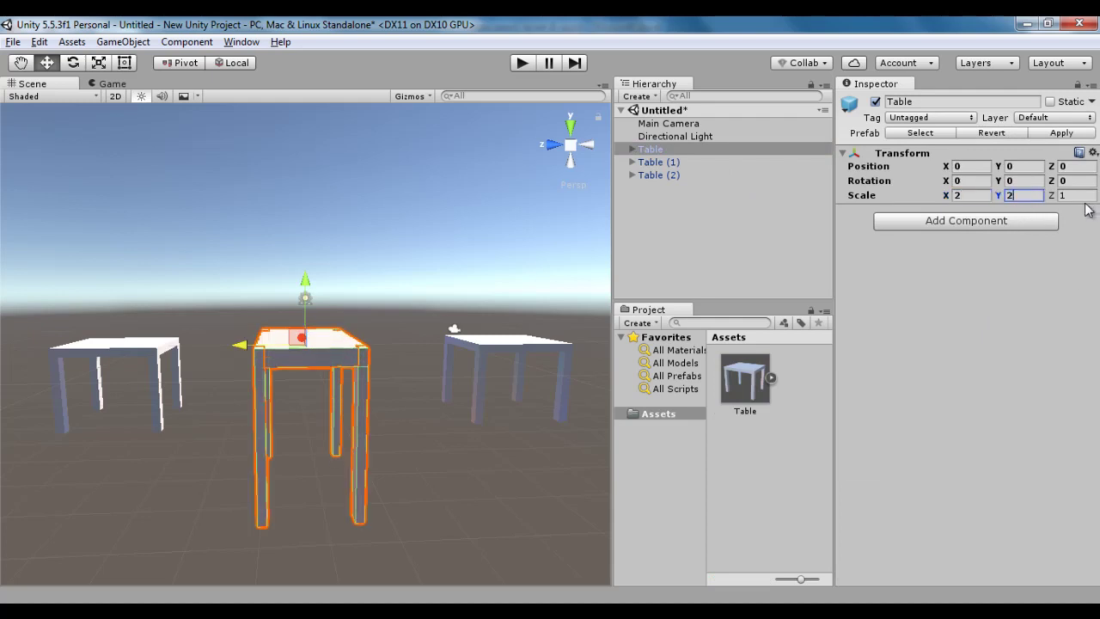
pyautogui.press('Tab')
pyautogui.write('2')
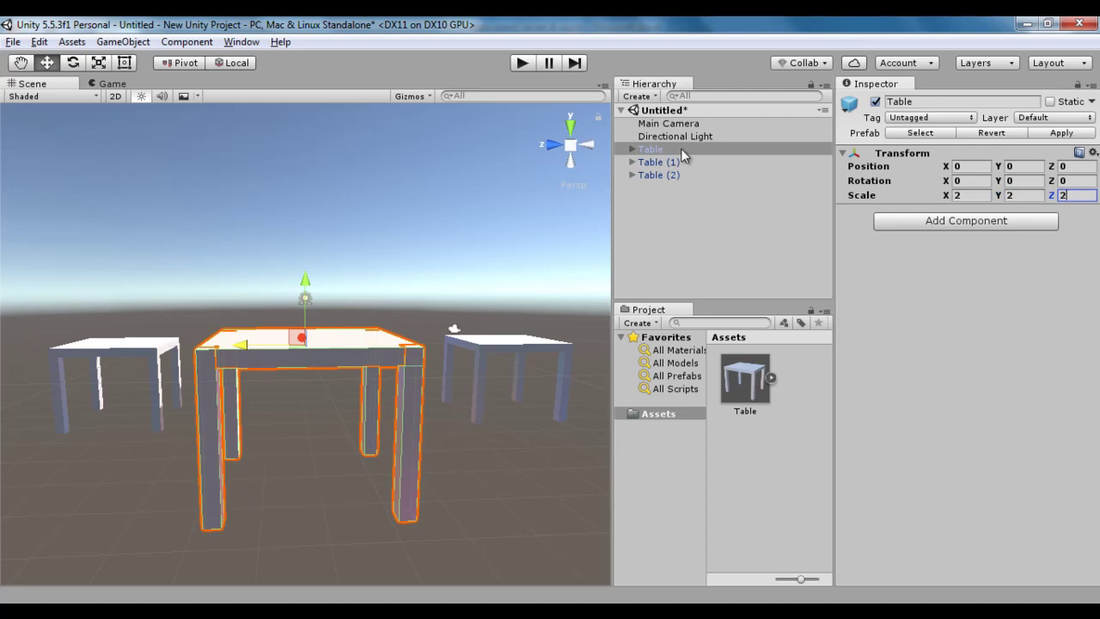
pyautogui.click(703, 230)
pyautogui.hotkey('ctrl', 'z')
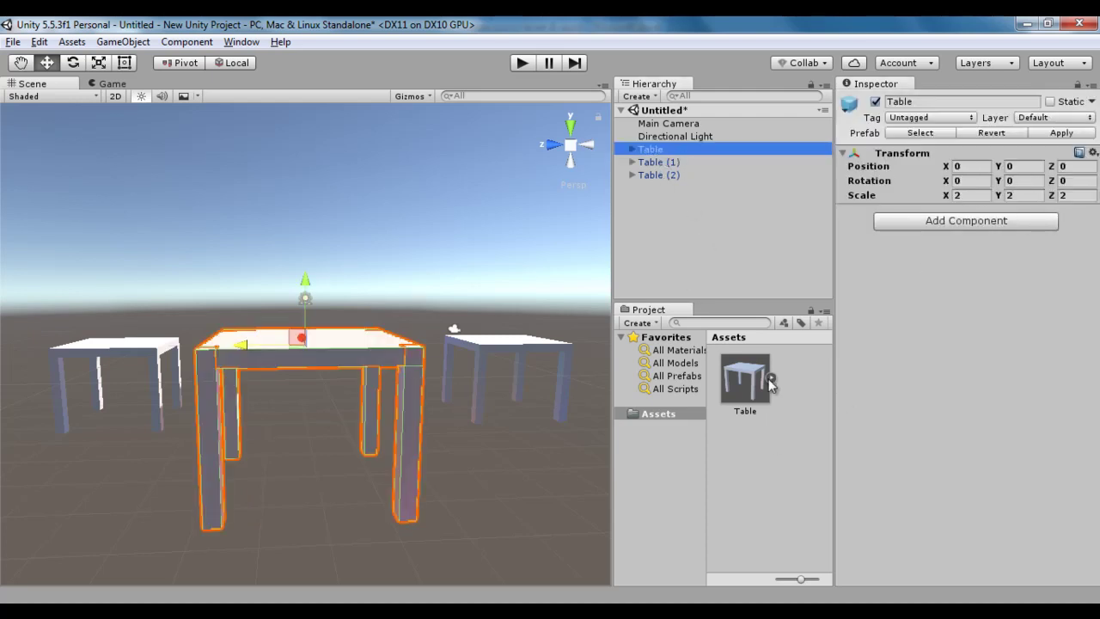
pyautogui.click(1062, 133)
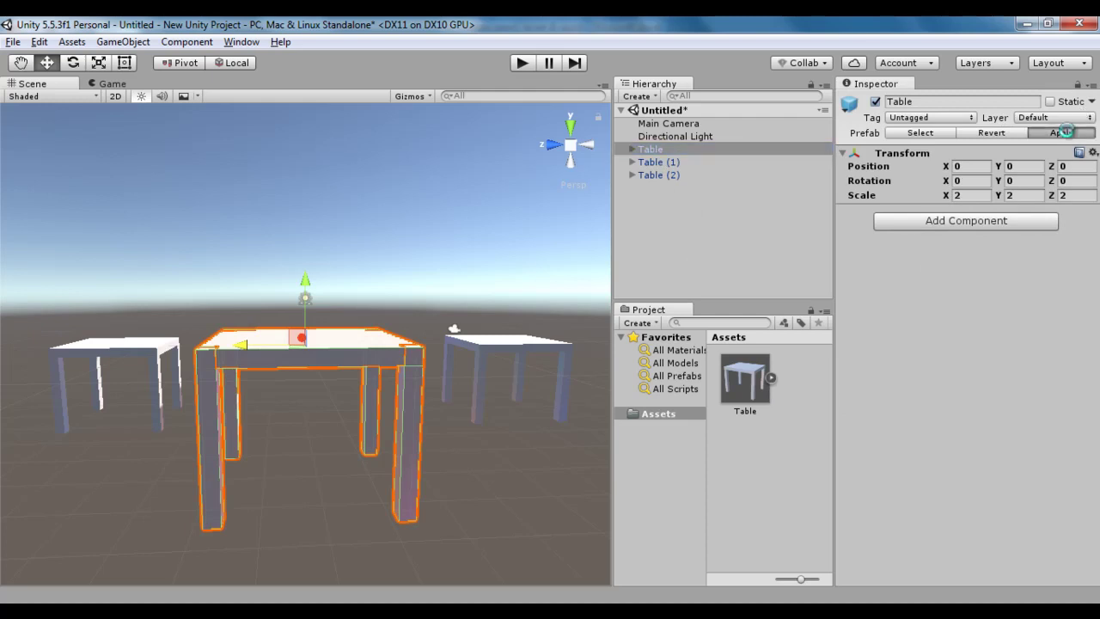
pyautogui.click(745, 380)
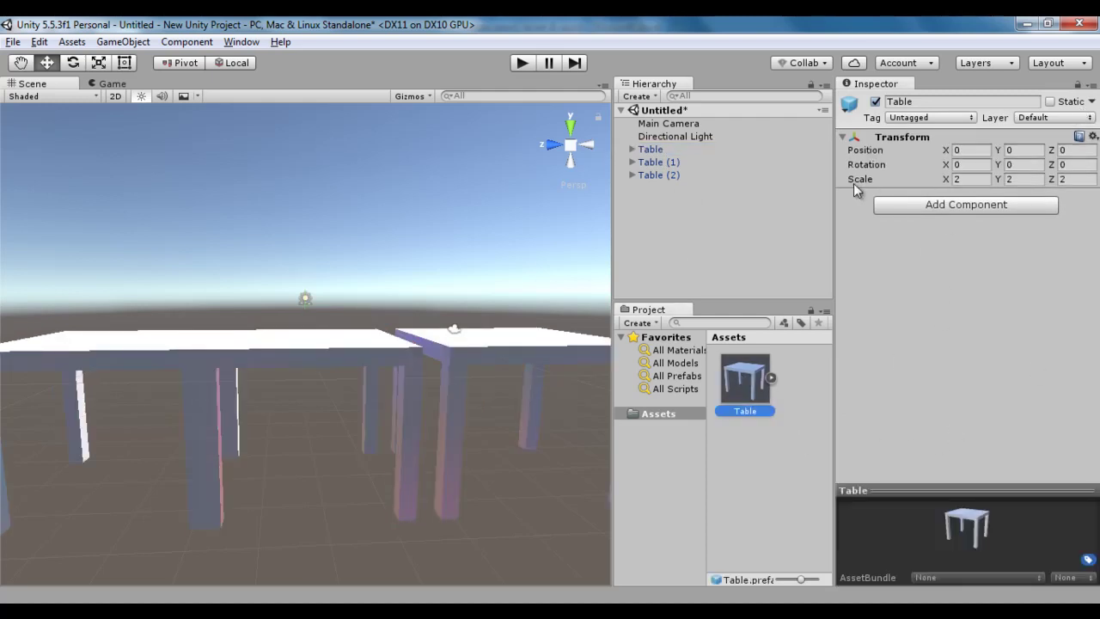
pyautogui.click(970, 178)
pyautogui.click(1022, 179)
pyautogui.click(1074, 179)
pyautogui.click(671, 174)
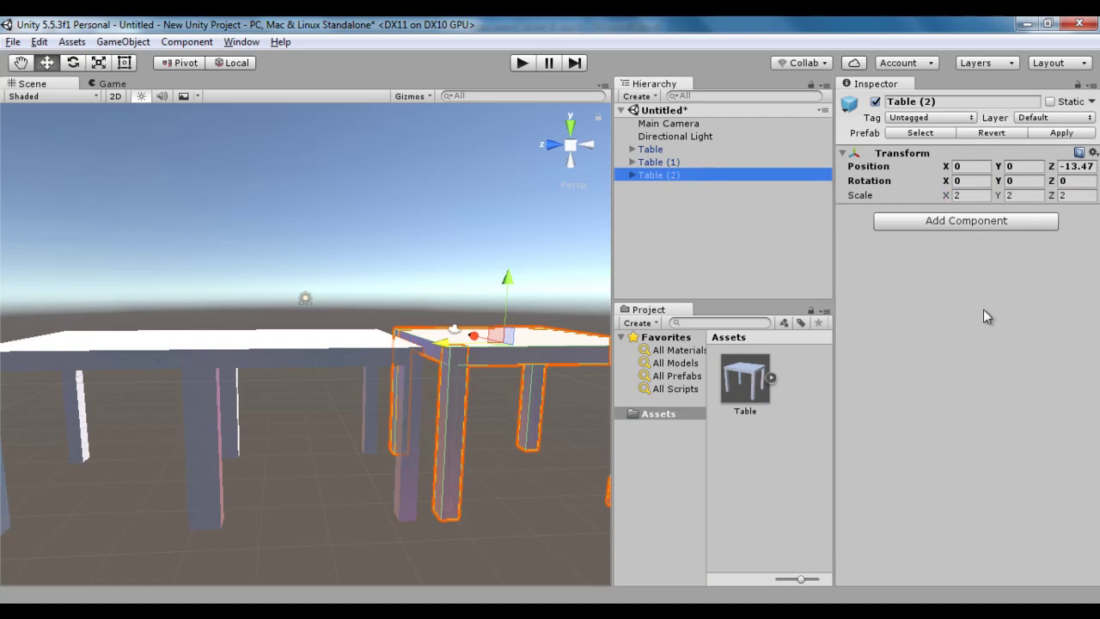
pyautogui.click(661, 150)
pyautogui.click(970, 195)
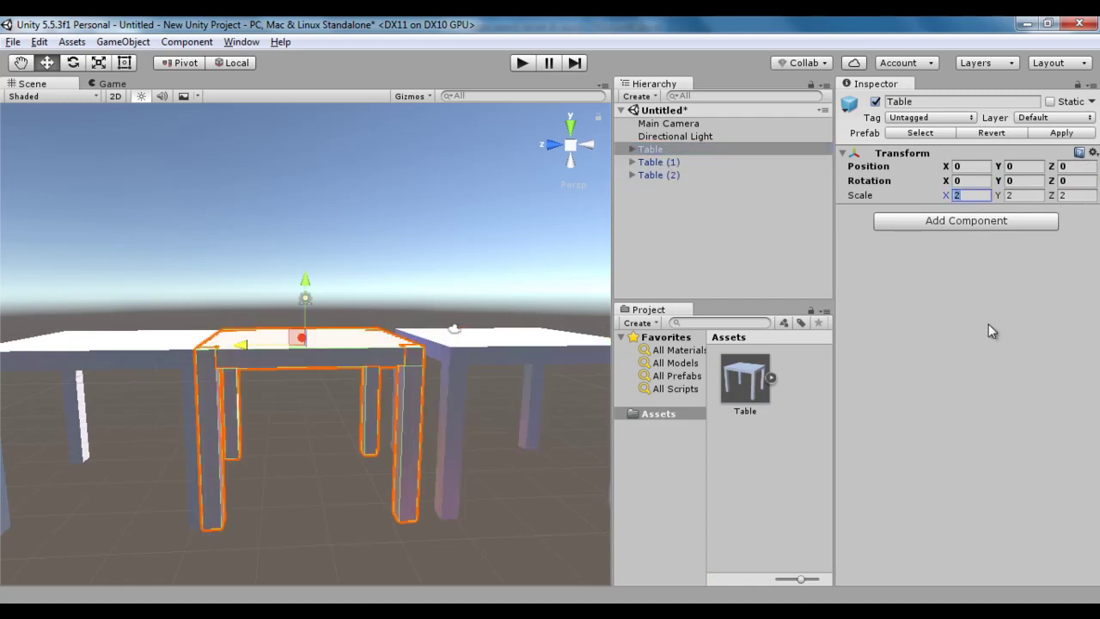
pyautogui.write('1')
pyautogui.click(1022, 195)
pyautogui.write('1')
pyautogui.click(1072, 195)
pyautogui.write('1')
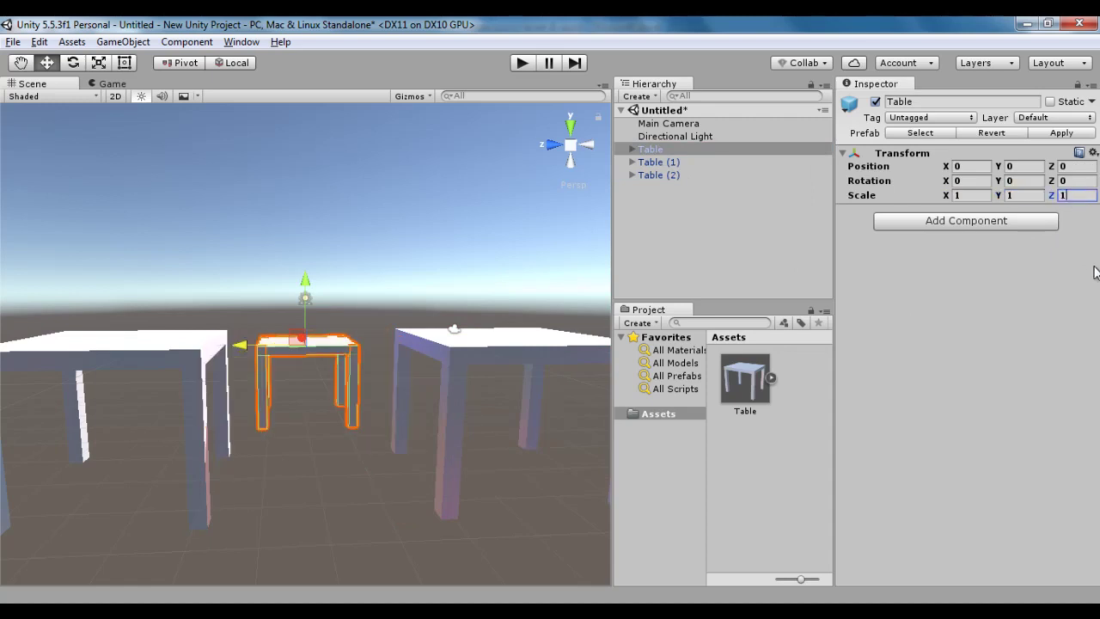
pyautogui.click(1062, 133)
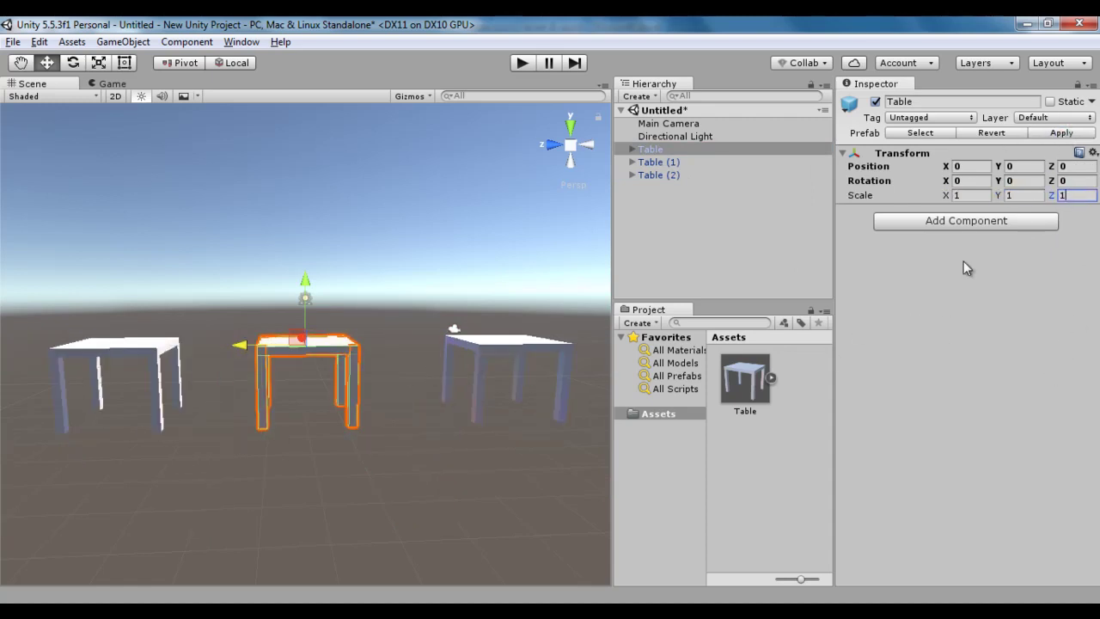
pyautogui.click(747, 388)
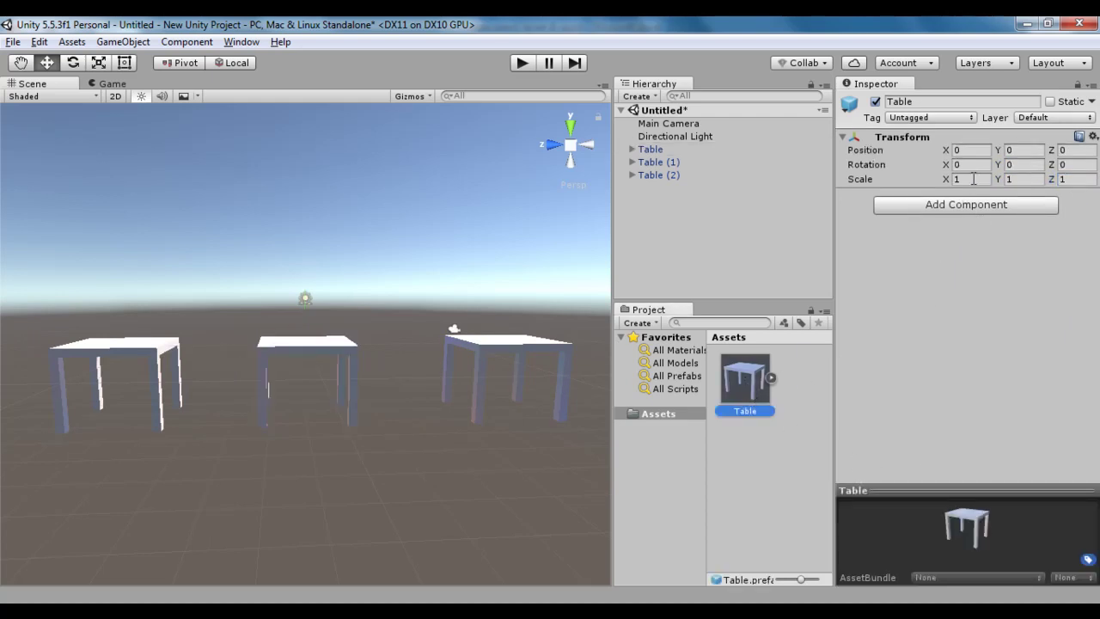
pyautogui.click(973, 179)
pyautogui.click(1013, 178)
pyautogui.click(1083, 178)
pyautogui.click(679, 149)
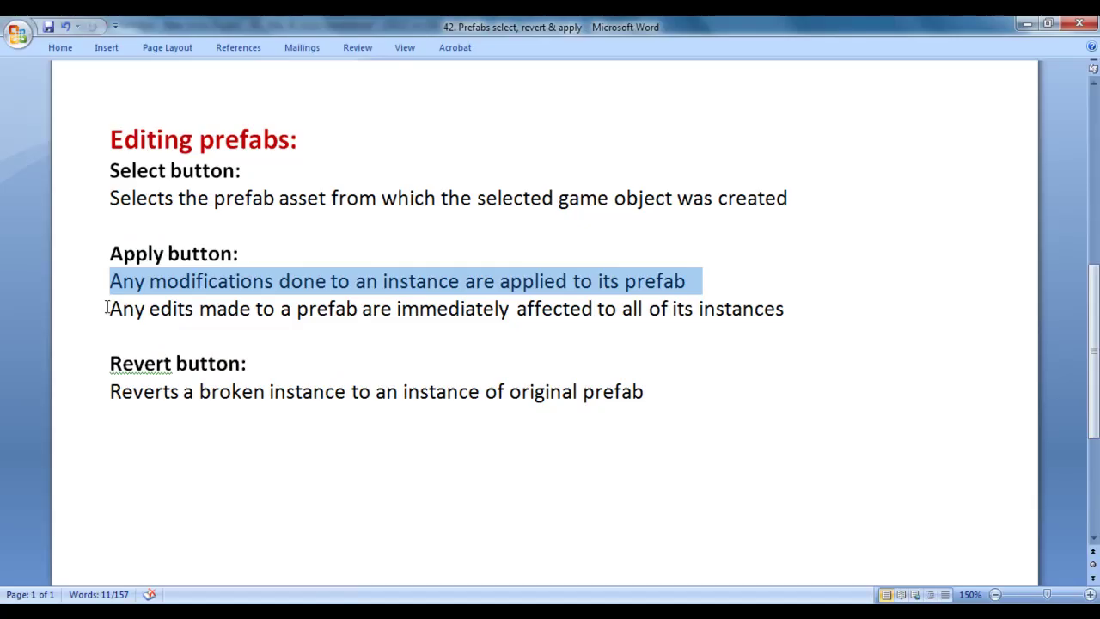
pyautogui.moveTo(110, 308); pyautogui.dragTo(799, 317)
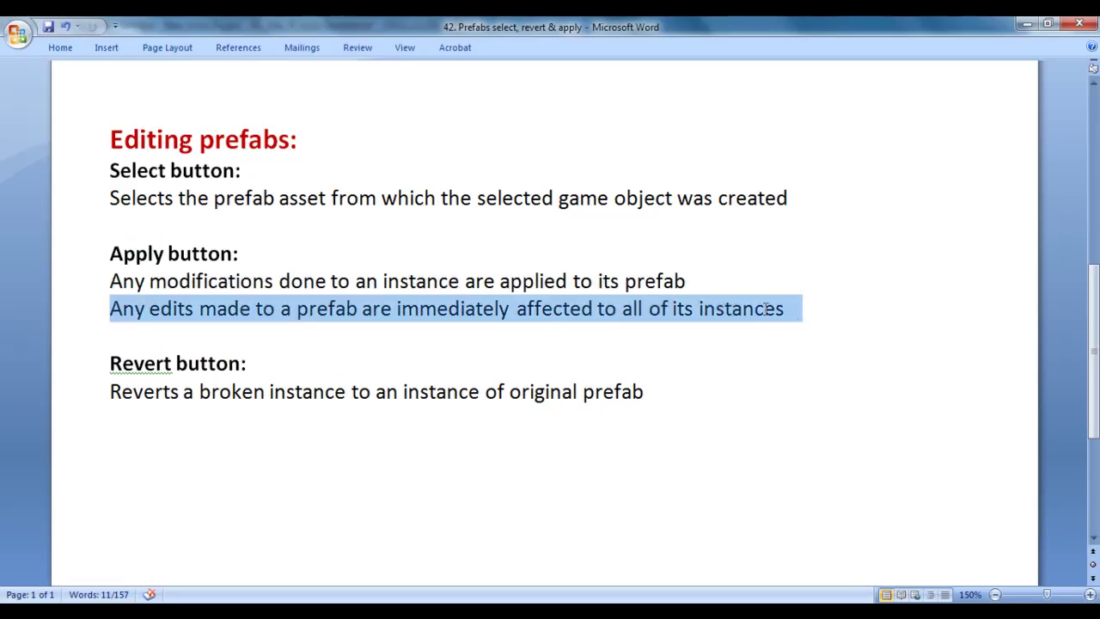
pyautogui.click(820, 319)
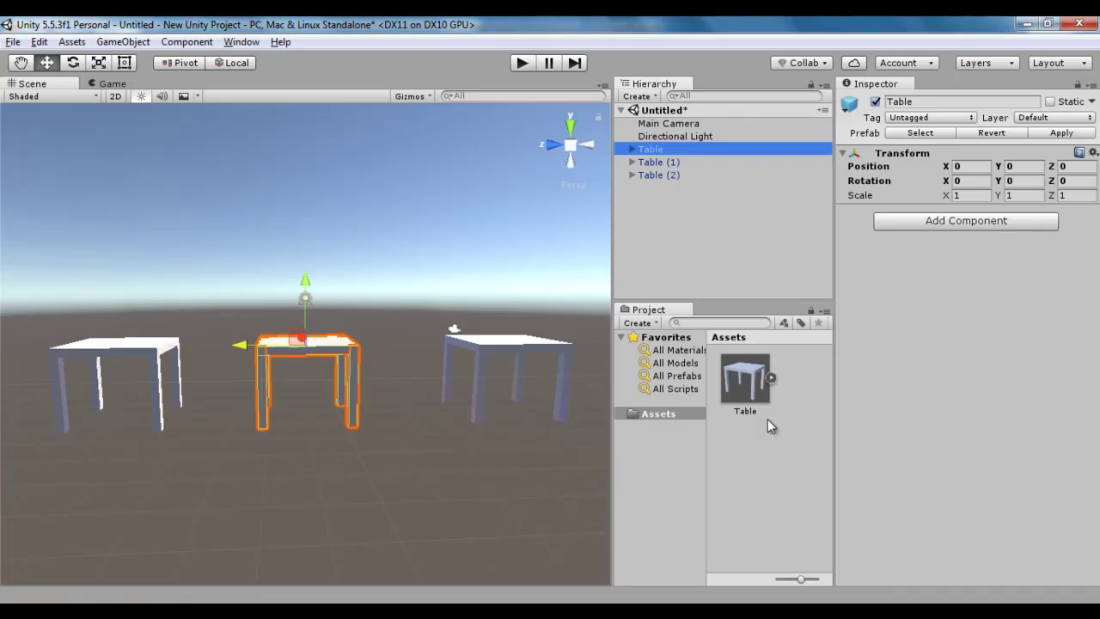
pyautogui.click(760, 380)
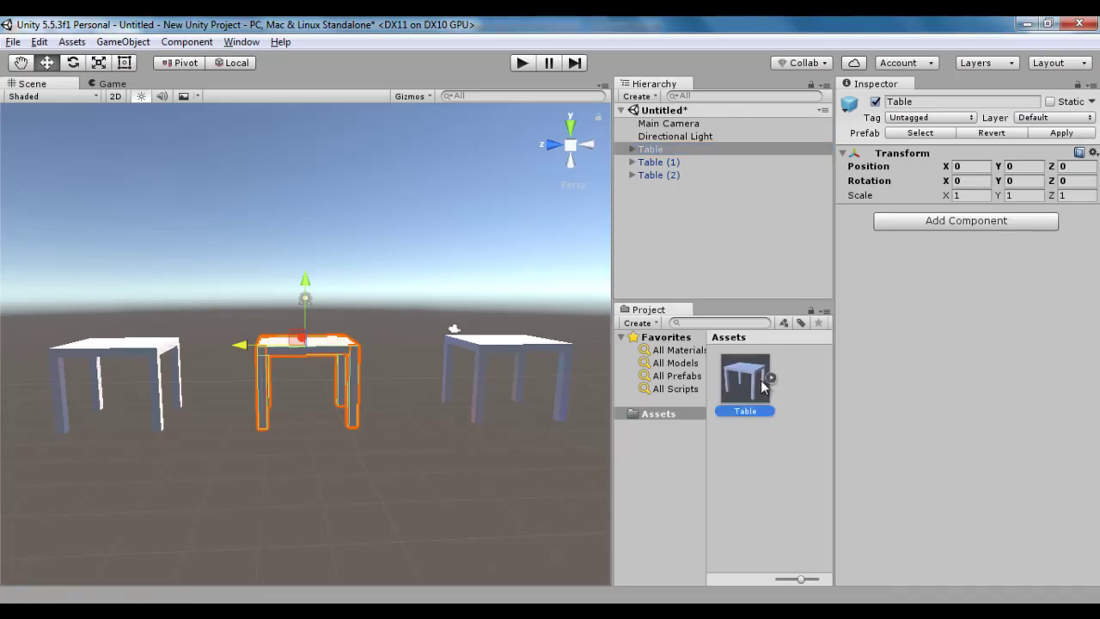
pyautogui.write('2')
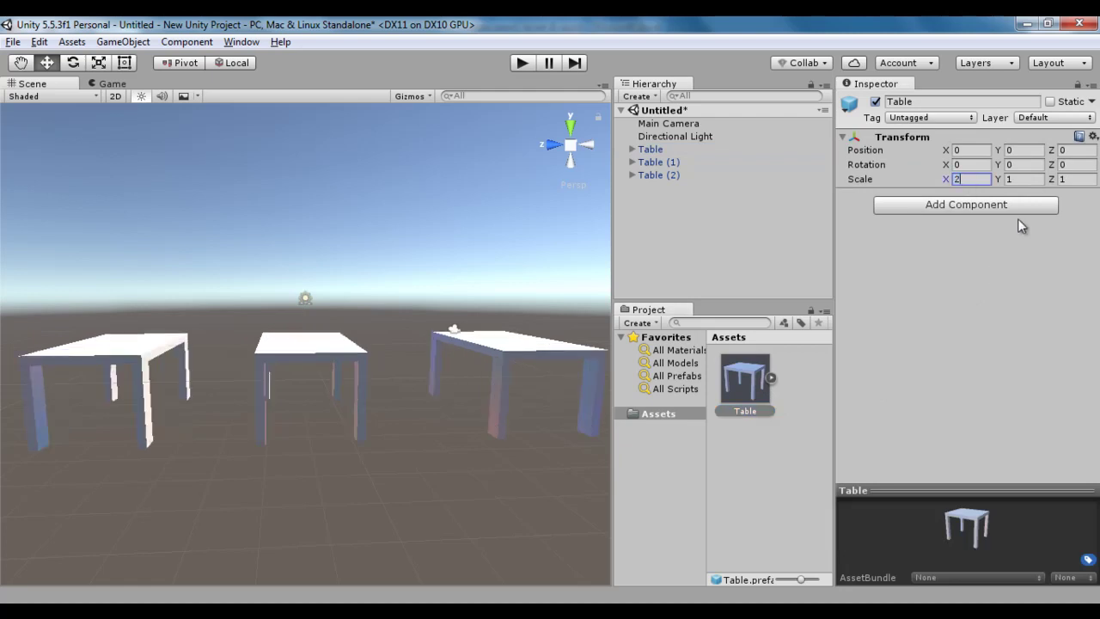
pyautogui.press('Tab')
pyautogui.write('2')
pyautogui.press('Tab')
pyautogui.write('2')
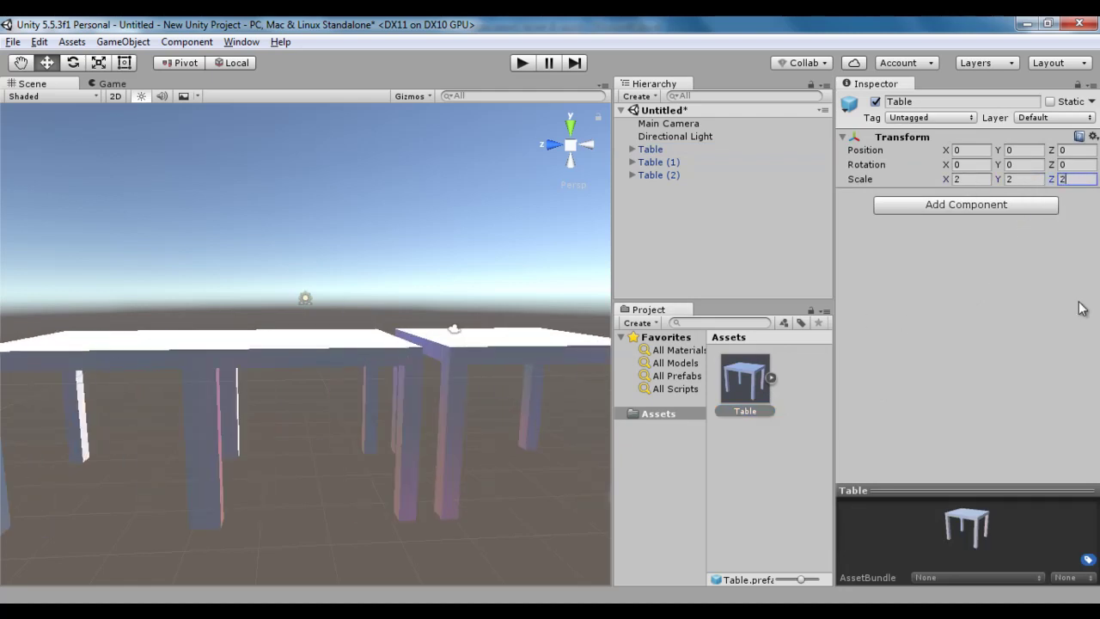
pyautogui.press('BackSpace')
pyautogui.write('1')
pyautogui.click(1026, 178)
pyautogui.write('1')
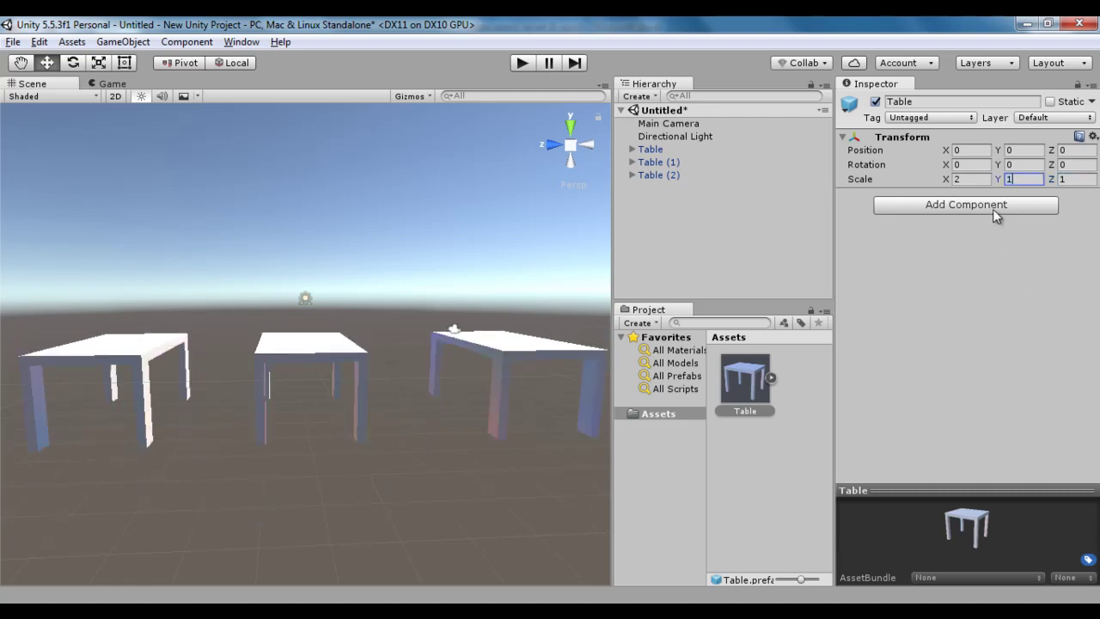
pyautogui.write('1')
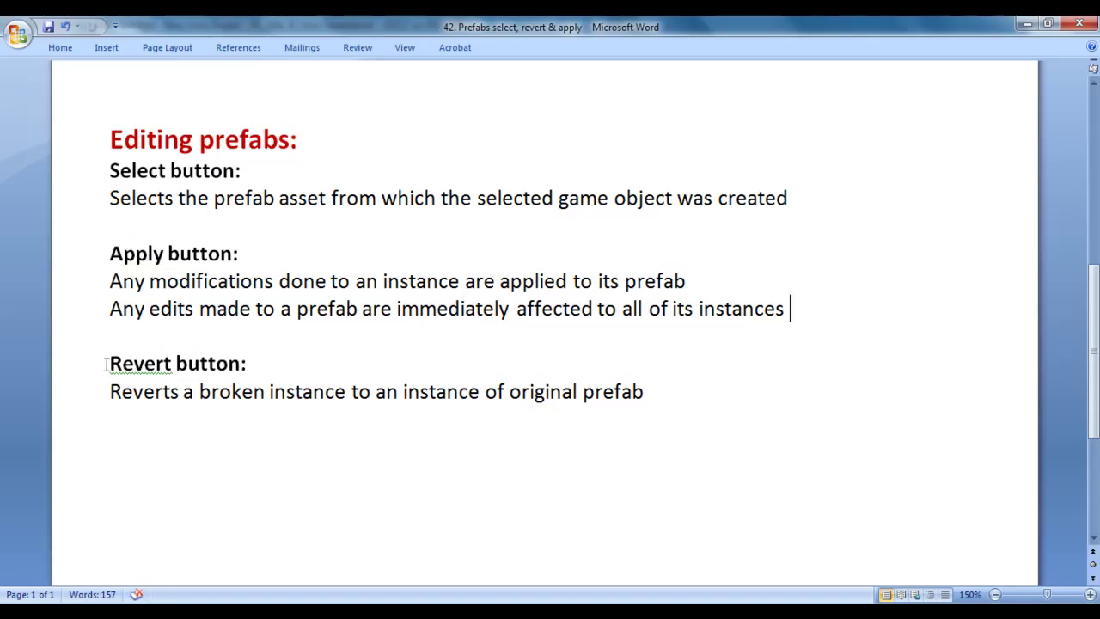
# - Highlight the Revert heading and description in Word, then select the middle Table in Unity's Hierarchy
pyautogui.moveTo(107, 364); pyautogui.dragTo(240, 364)
pyautogui.click(252, 364)
pyautogui.moveTo(110, 392); pyautogui.dragTo(640, 397)
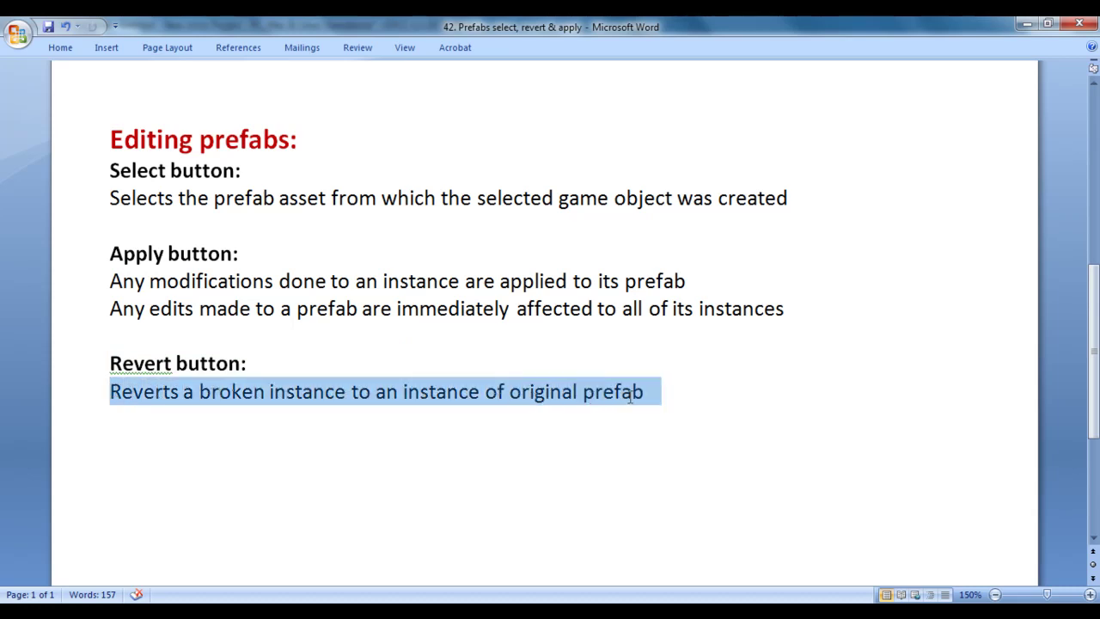
pyautogui.click(344, 425)
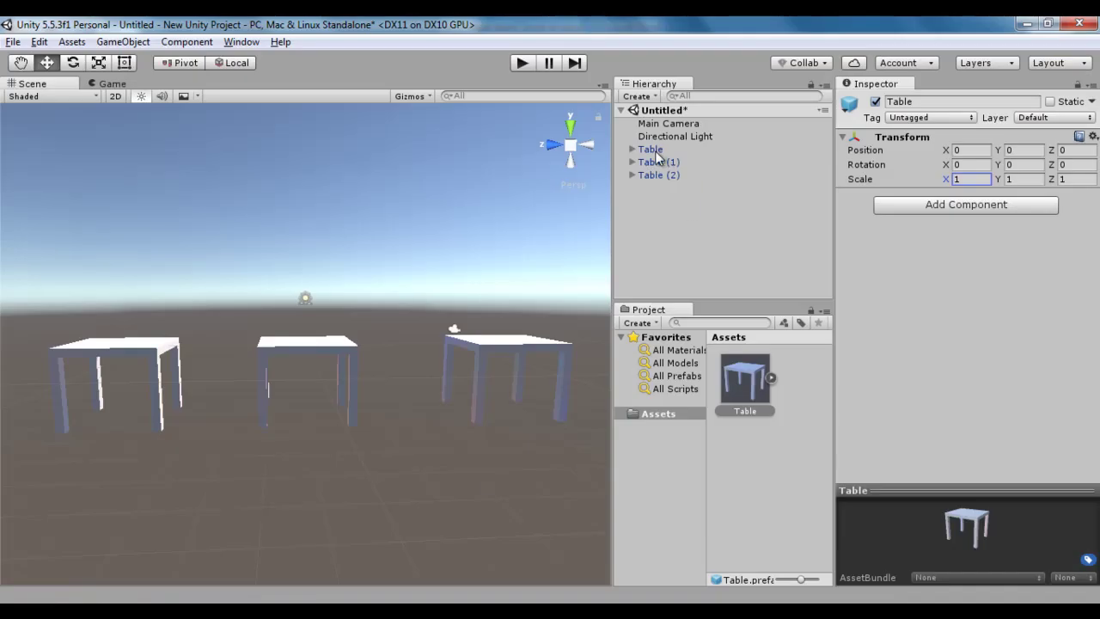
pyautogui.click(653, 150)
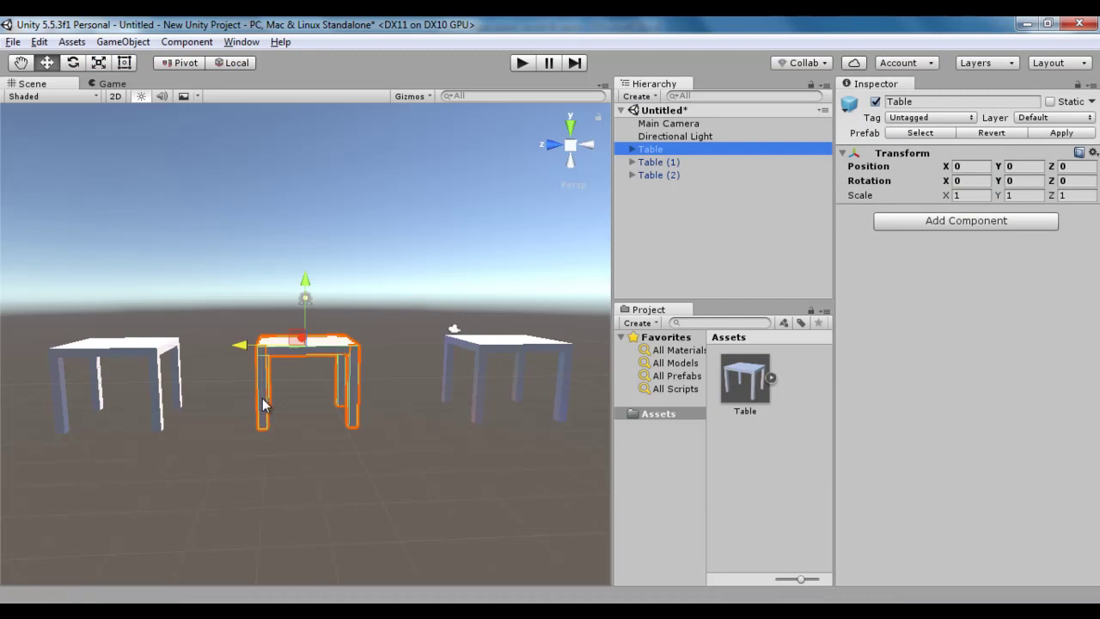
# - Delete one leg of the middle Table, accept breaking the prefab instance, and collapse Table
pyautogui.click(263, 404)
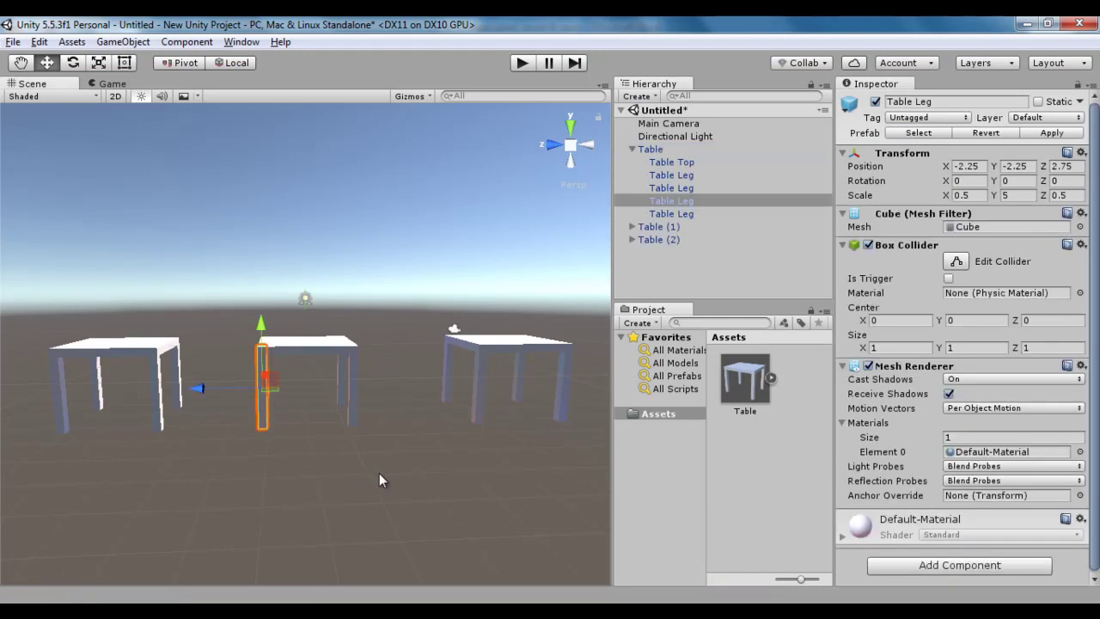
pyautogui.press('Delete')
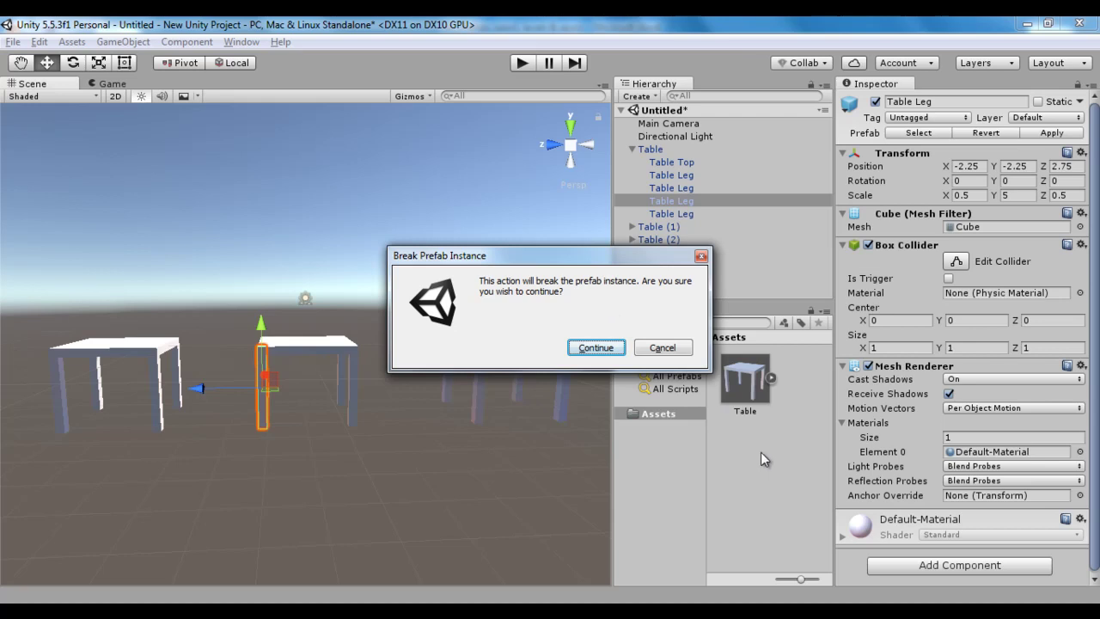
pyautogui.click(596, 348)
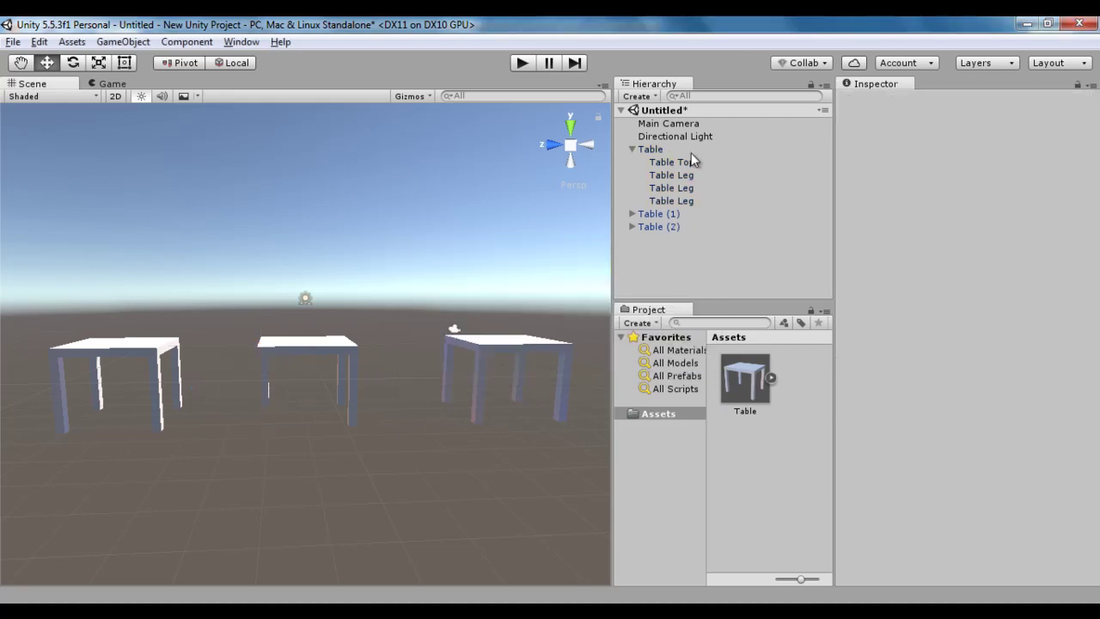
pyautogui.click(632, 150)
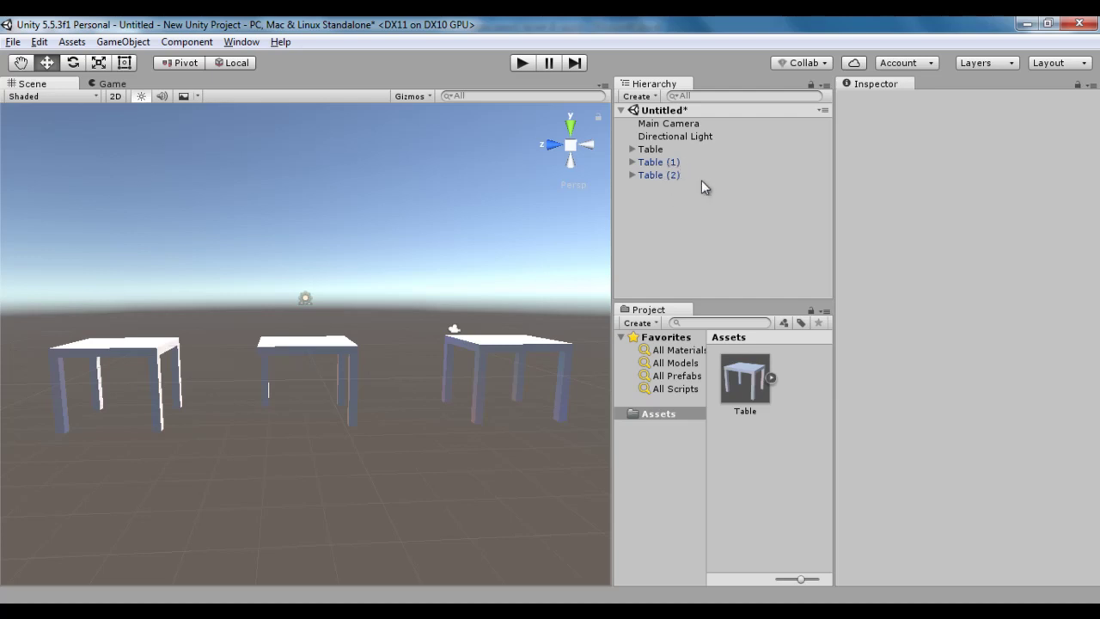
pyautogui.click(655, 150)
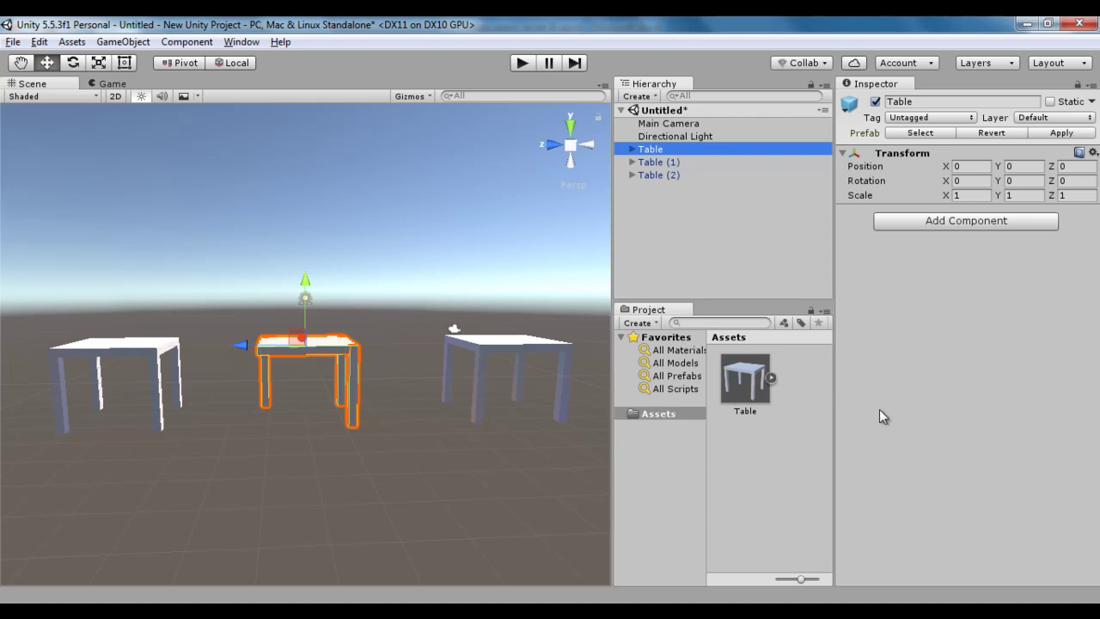
pyautogui.click(745, 380)
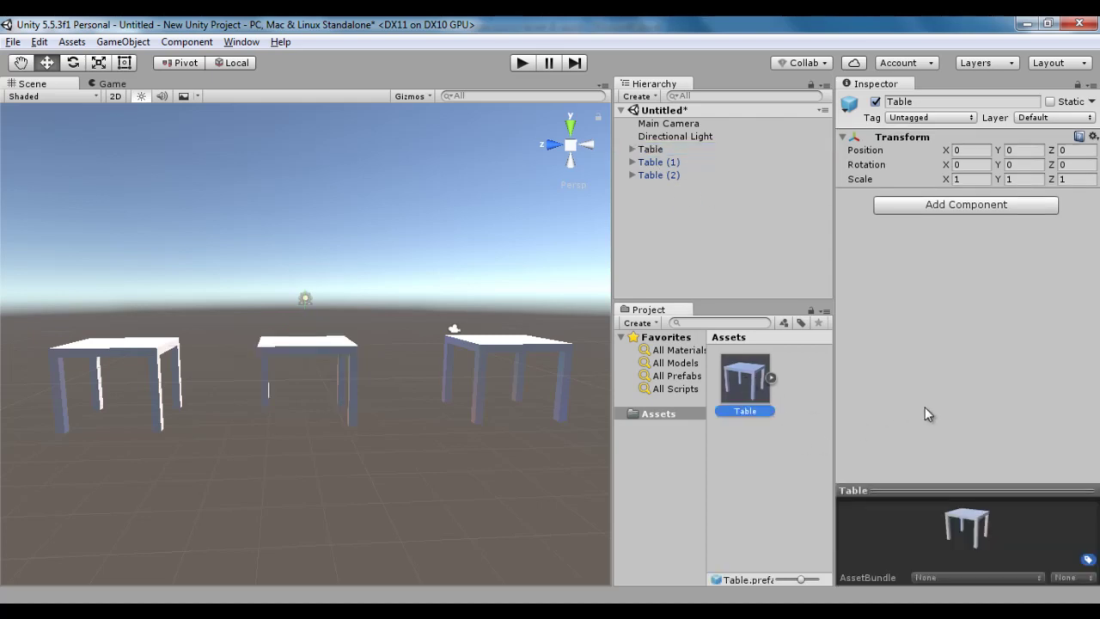
pyautogui.click(966, 179)
pyautogui.write('2')
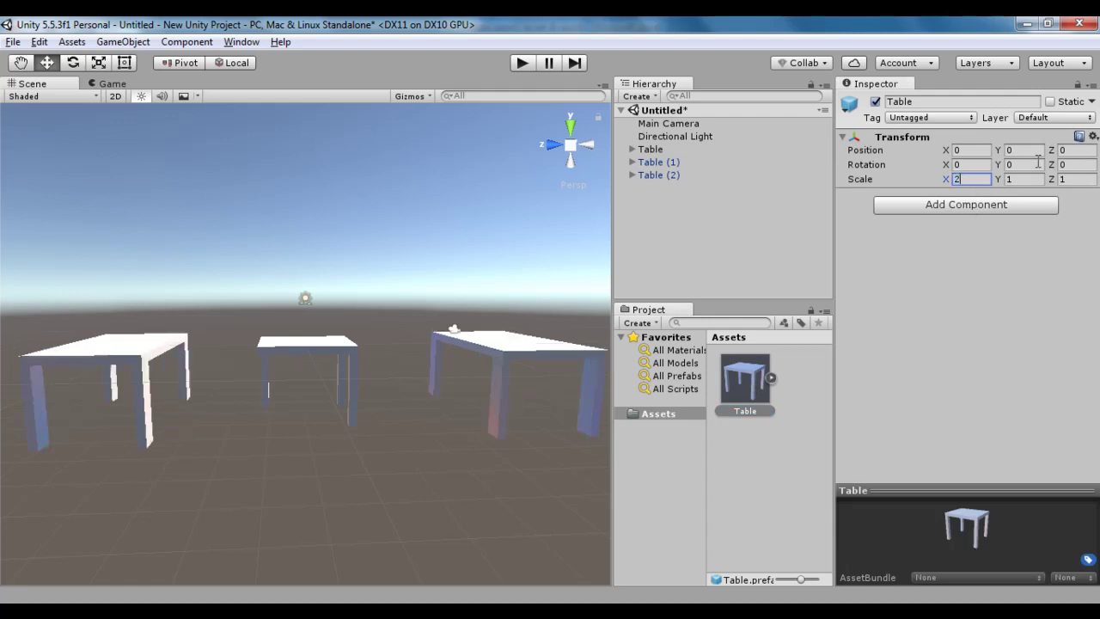
pyautogui.press('Tab')
pyautogui.write('2')
pyautogui.press('Tab')
pyautogui.write('2')
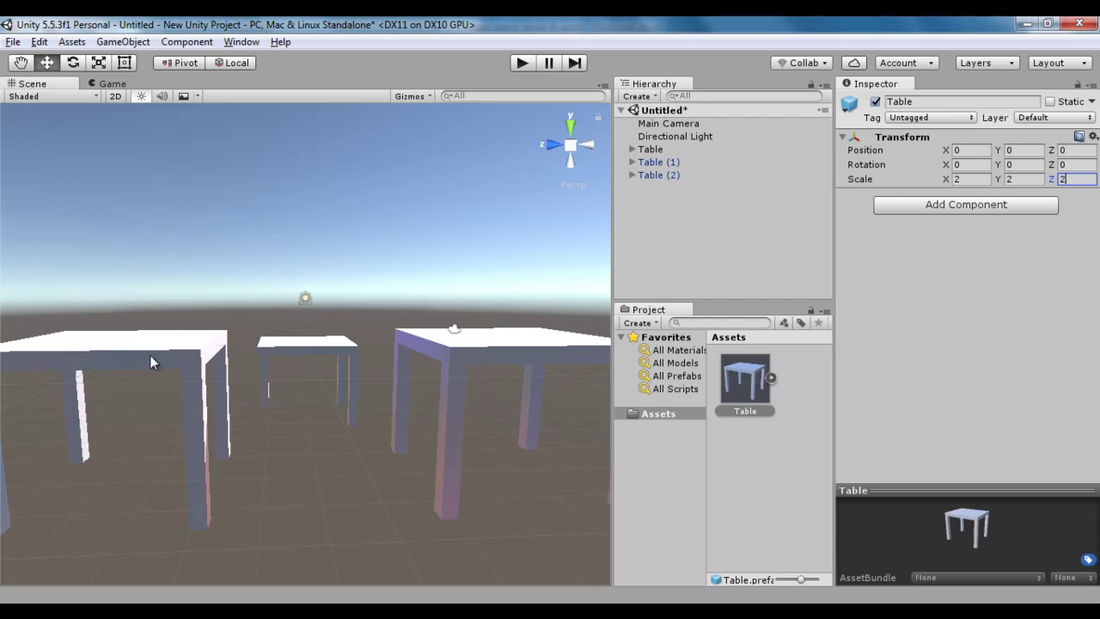
pyautogui.click(678, 168)
pyautogui.click(676, 175)
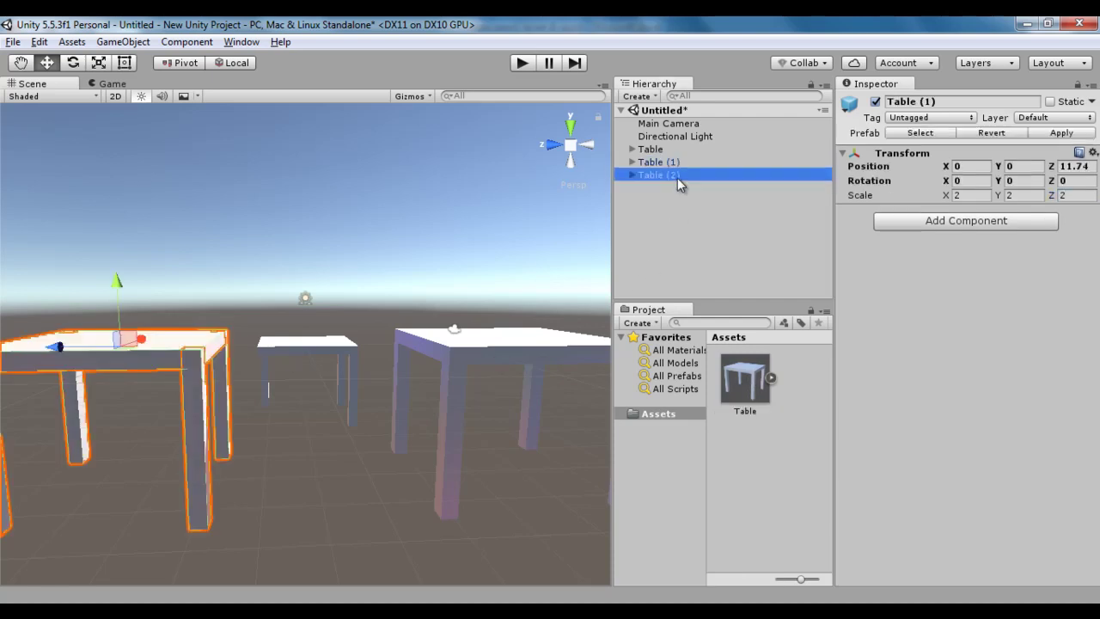
pyautogui.click(971, 195)
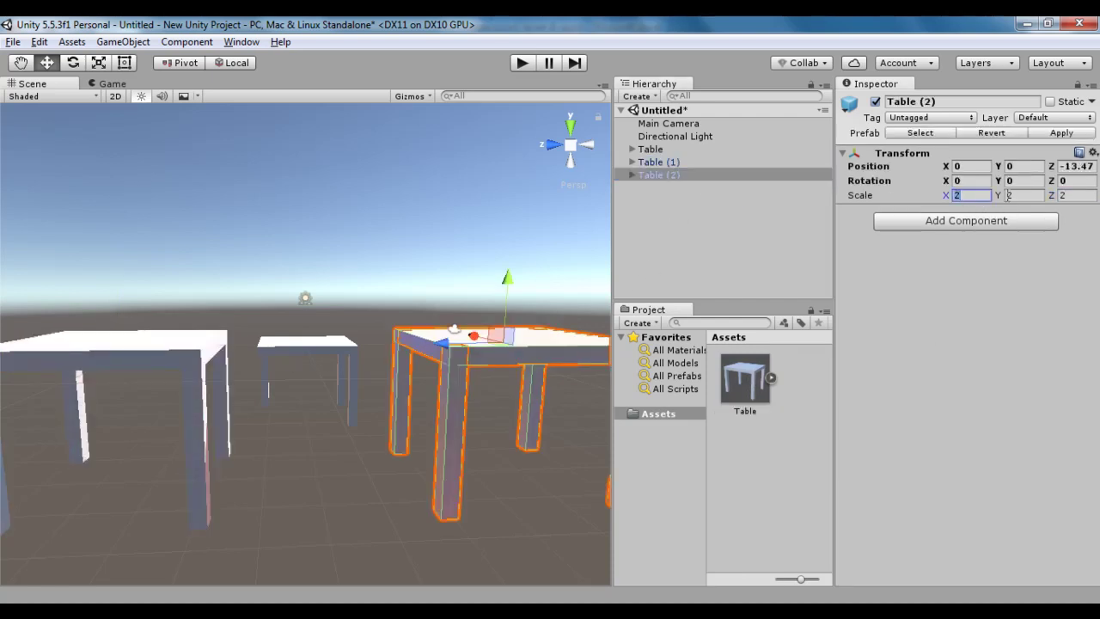
pyautogui.press('Tab')
pyautogui.press('Tab')
pyautogui.click(651, 149)
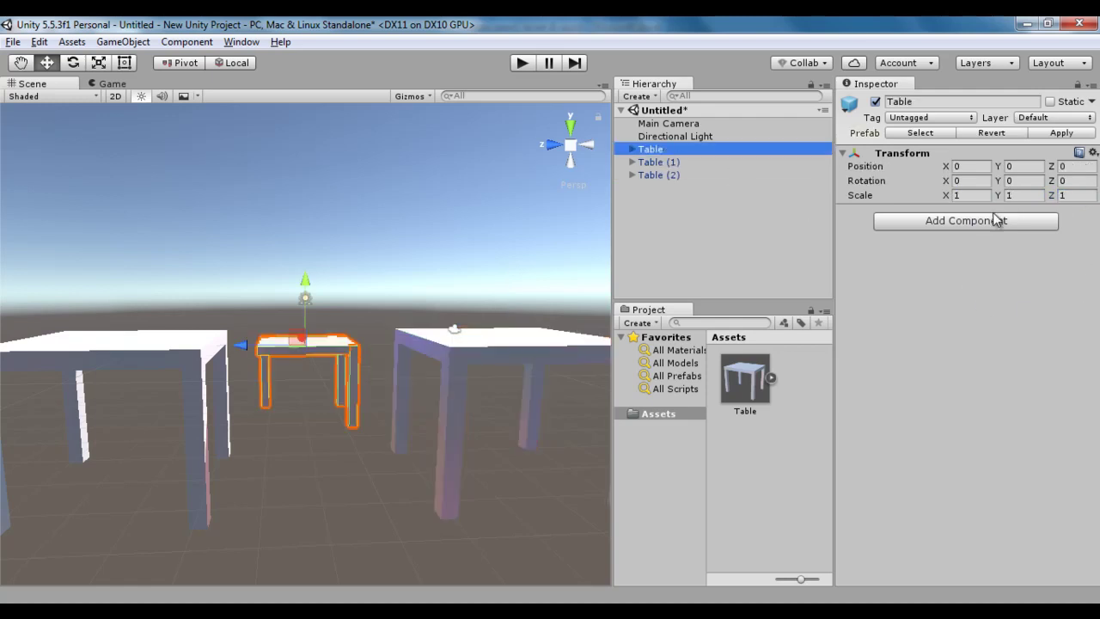
pyautogui.click(971, 196)
pyautogui.press('Tab')
pyautogui.press('Tab')
pyautogui.press('Return')
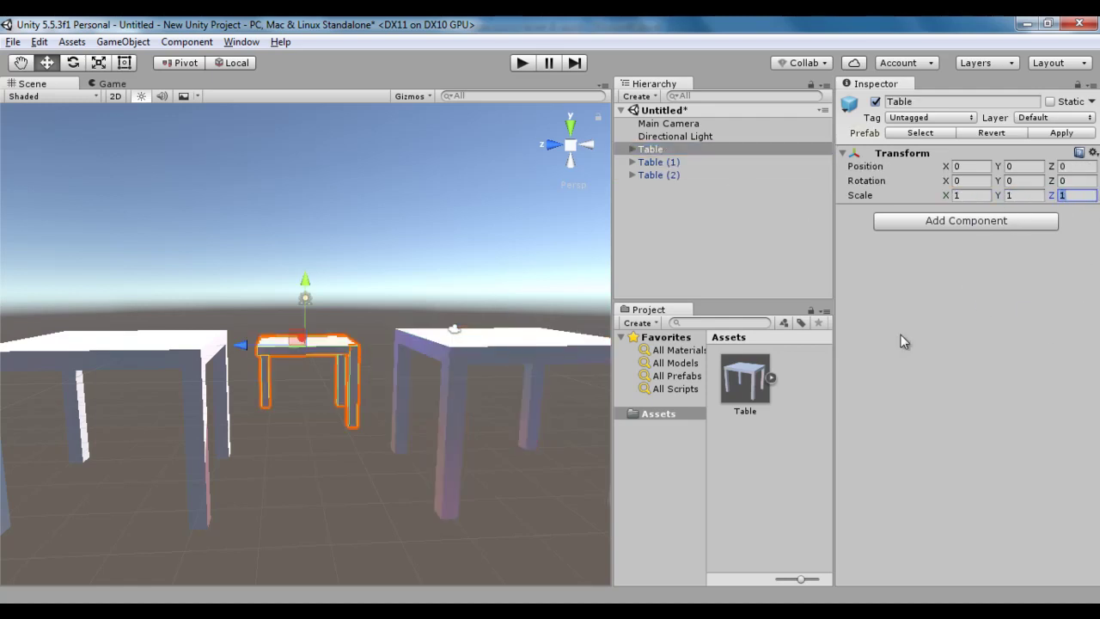
pyautogui.click(754, 374)
pyautogui.click(967, 179)
pyautogui.write('1')
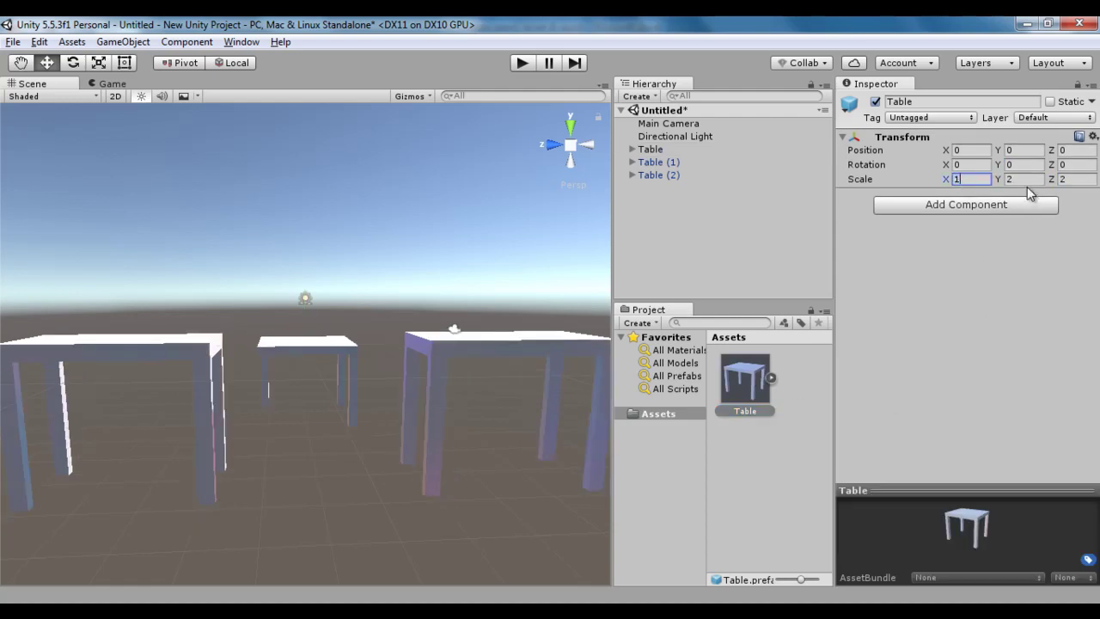
pyautogui.press('Tab')
pyautogui.write('1')
pyautogui.press('Tab')
pyautogui.write('1')
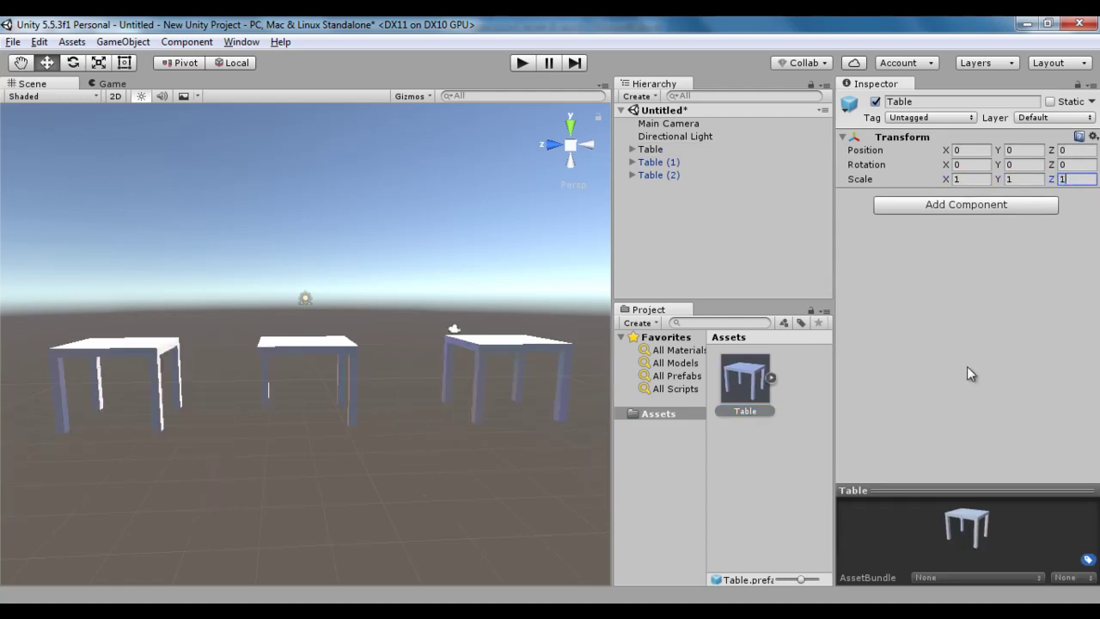
pyautogui.click(660, 150)
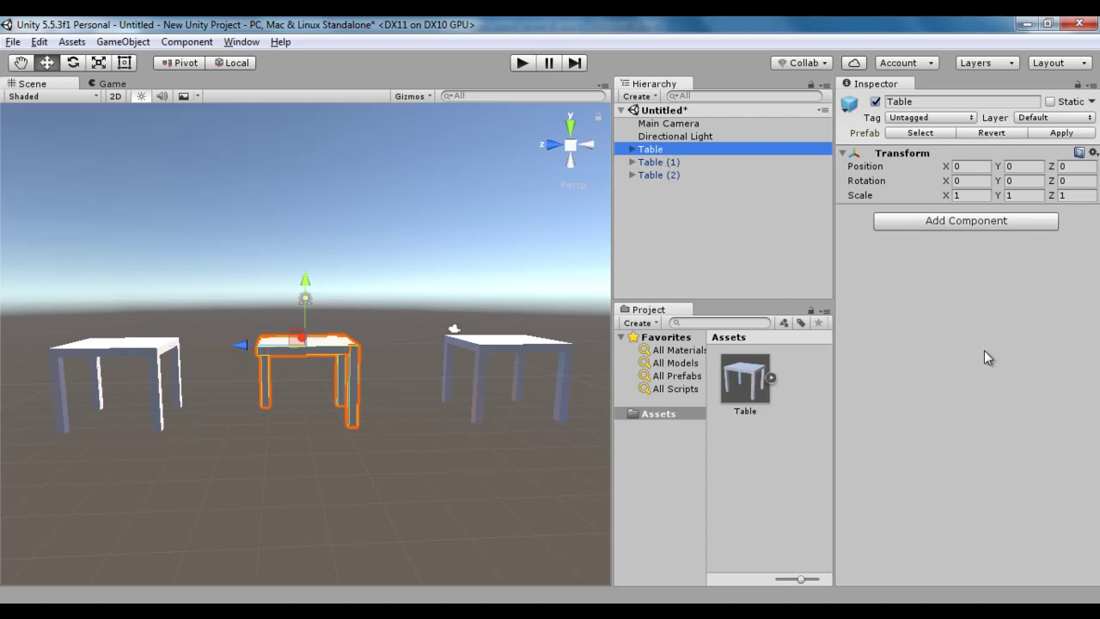
pyautogui.hotkey('alt', 'Tab')
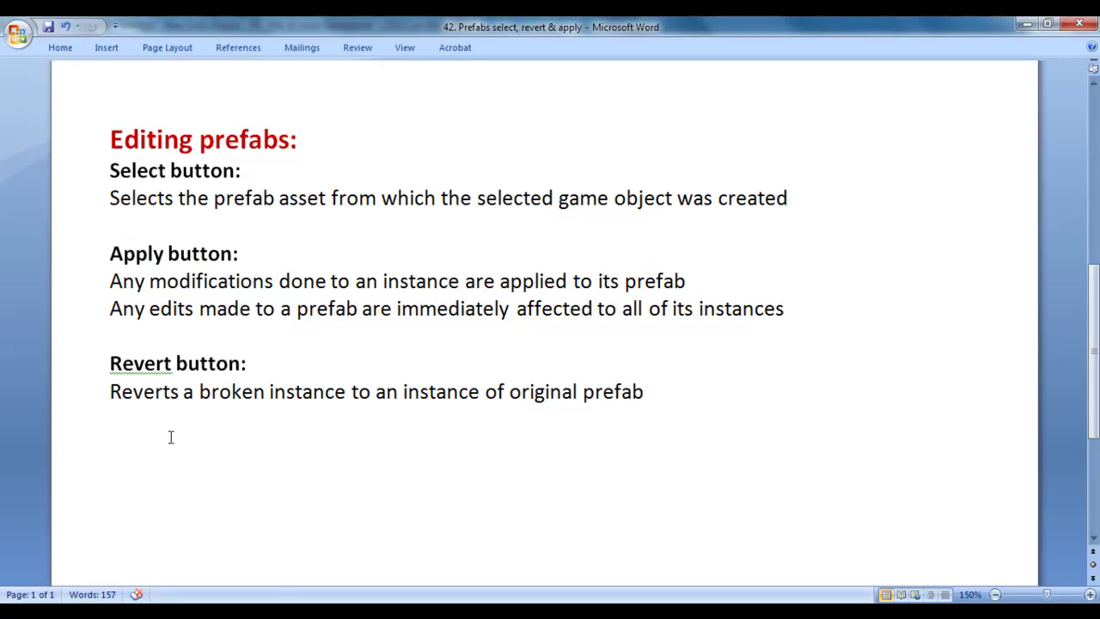
pyautogui.moveTo(110, 392); pyautogui.dragTo(268, 394)
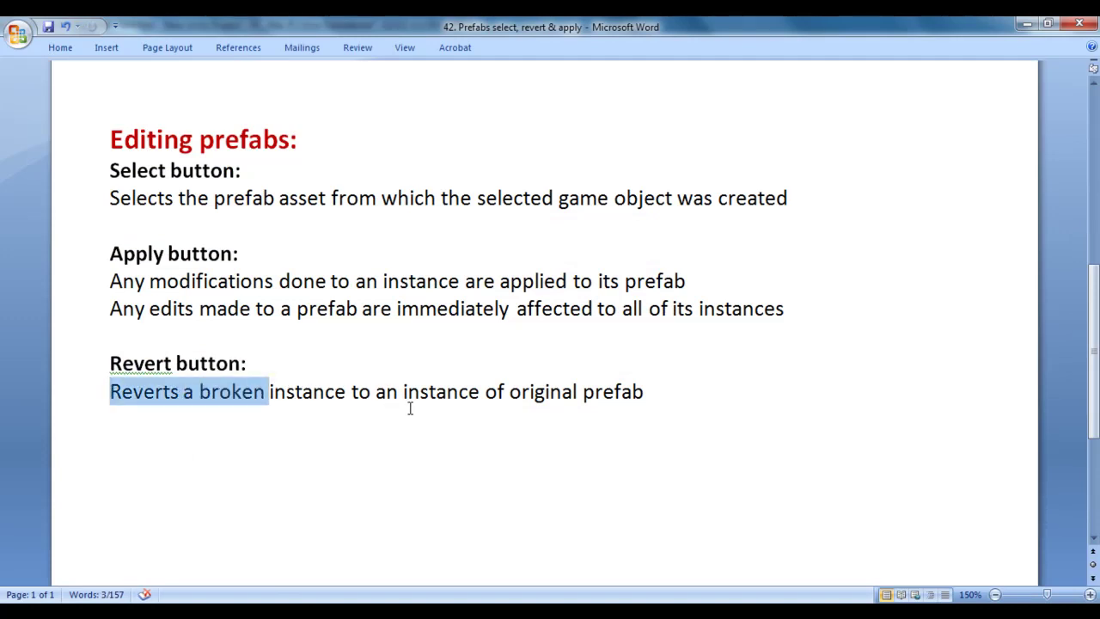
pyautogui.moveTo(402, 392); pyautogui.dragTo(627, 395)
pyautogui.click(733, 429)
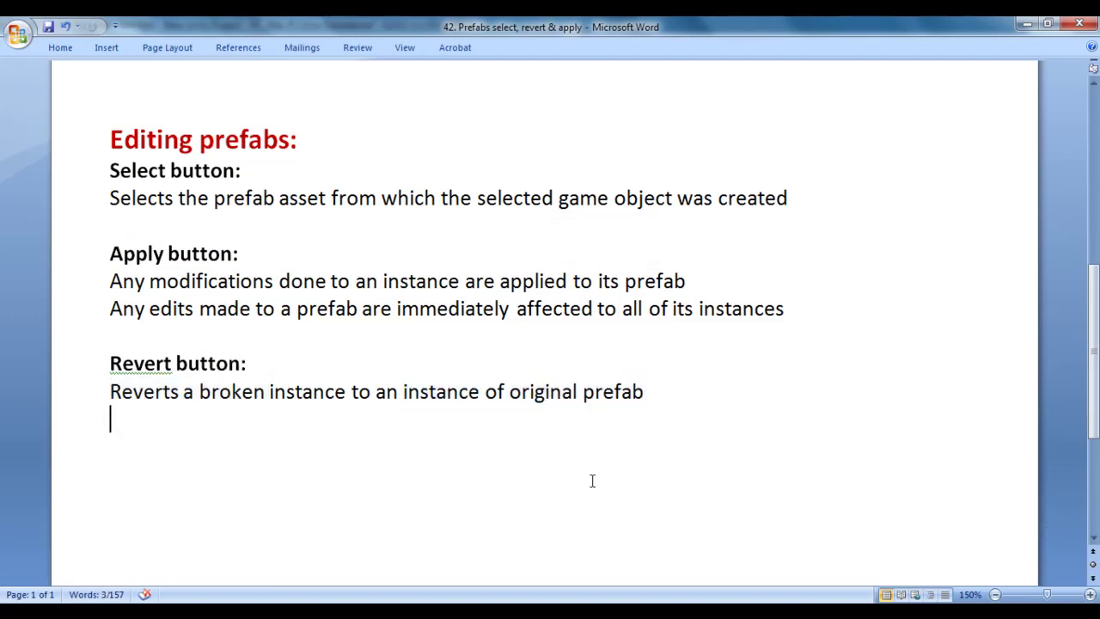
pyautogui.hotkey('alt', 'Tab')
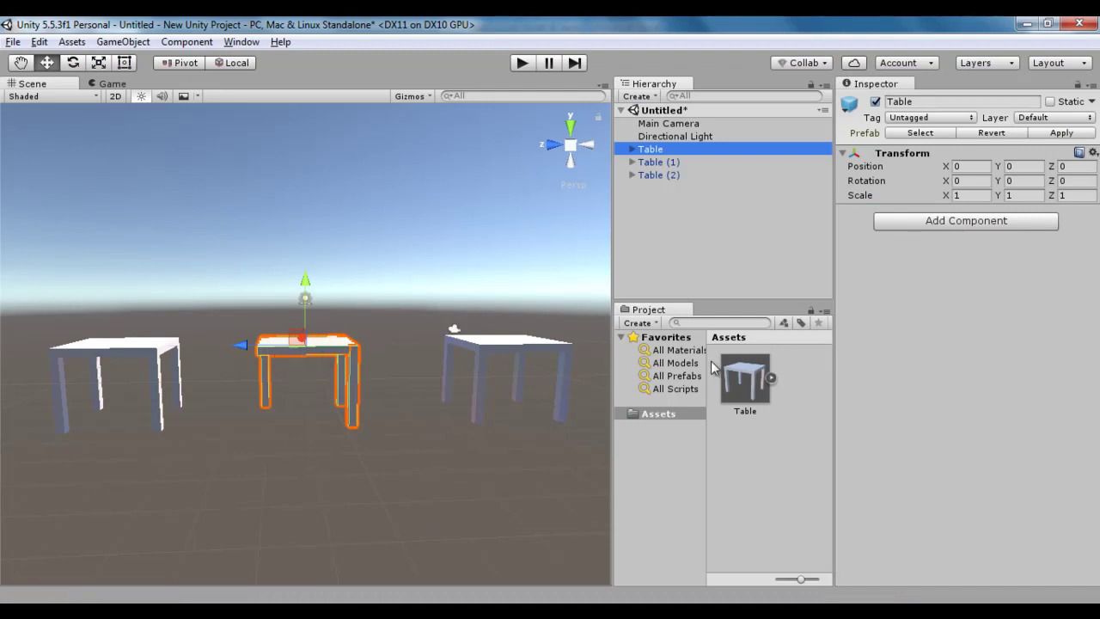
# - Use the Prefab Revert button in the Inspector on the selected middle Table
pyautogui.click(1009, 135)
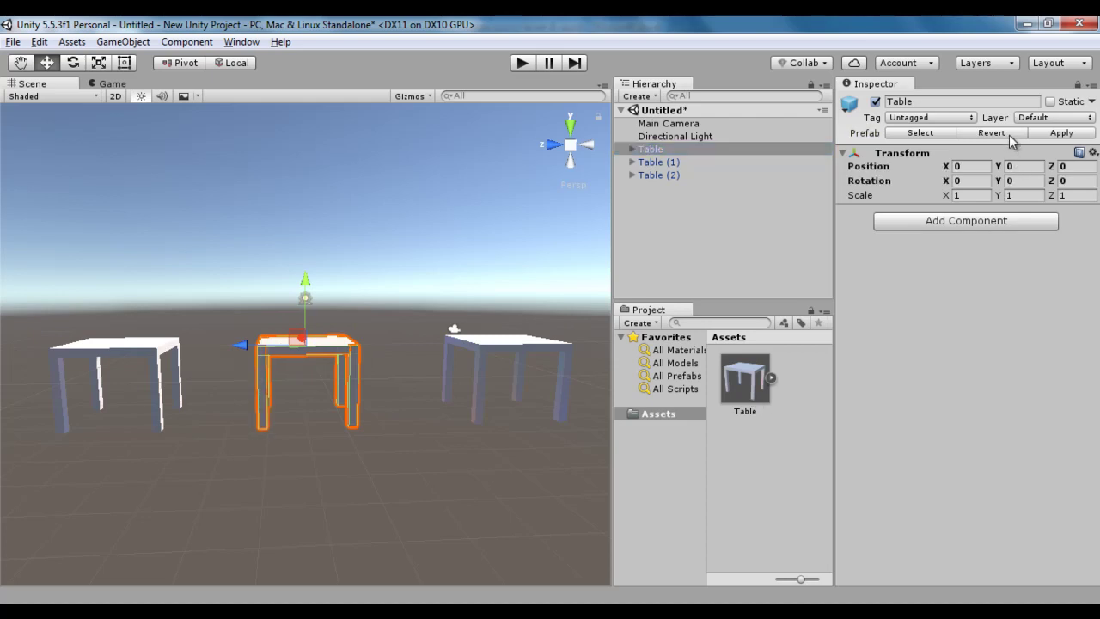